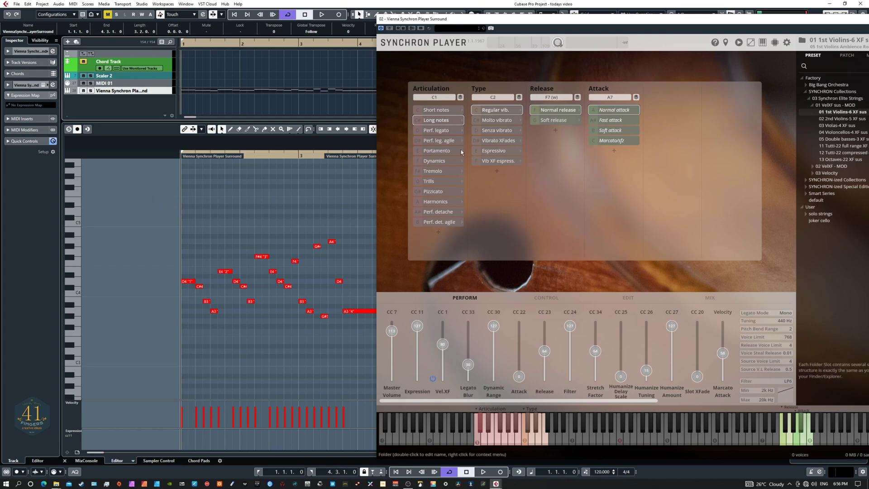
# Switch the violin patch's articulation to Short notes, then to Perf. legato
pyautogui.click(444, 110)
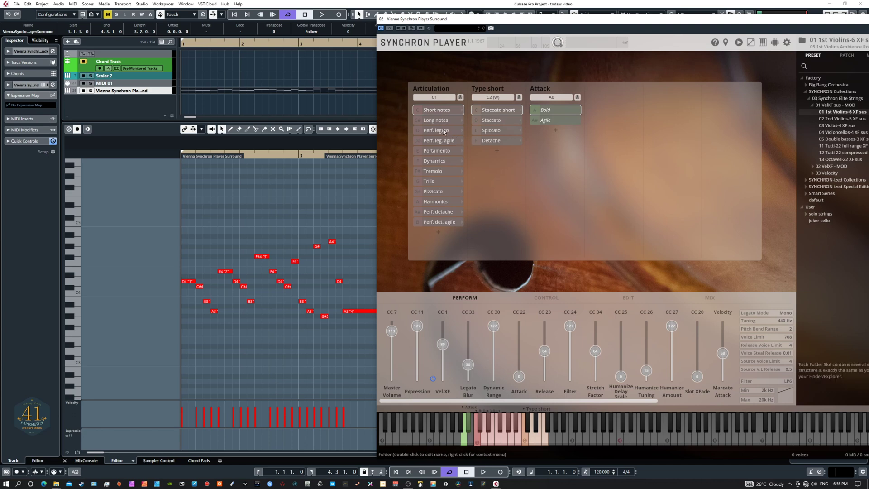
pyautogui.click(444, 130)
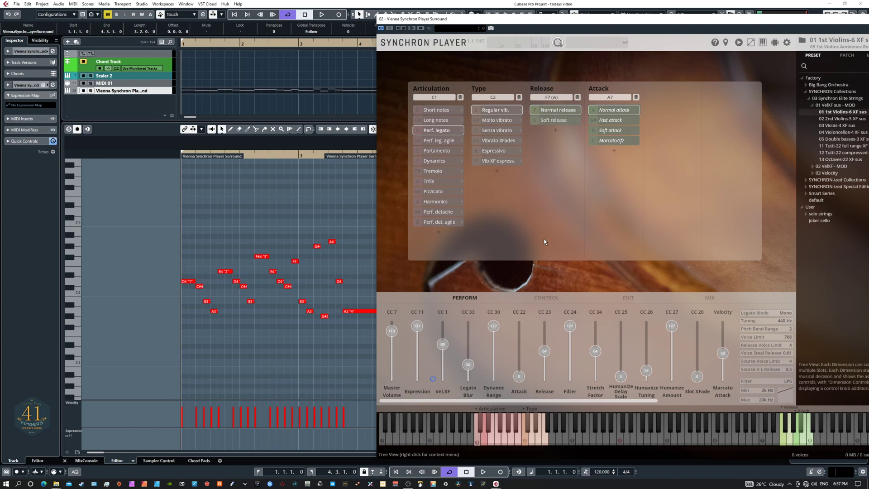
# Open the Expression Map Setup for the Vienna Synchron Player track and reposition its window over the editor
pyautogui.click(124, 203)
pyautogui.scroll(5, 124, 203)
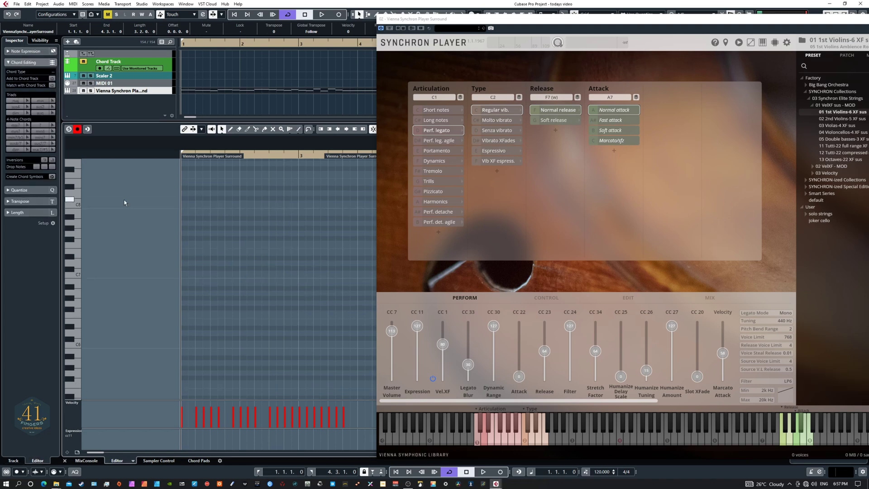
pyautogui.click(158, 91)
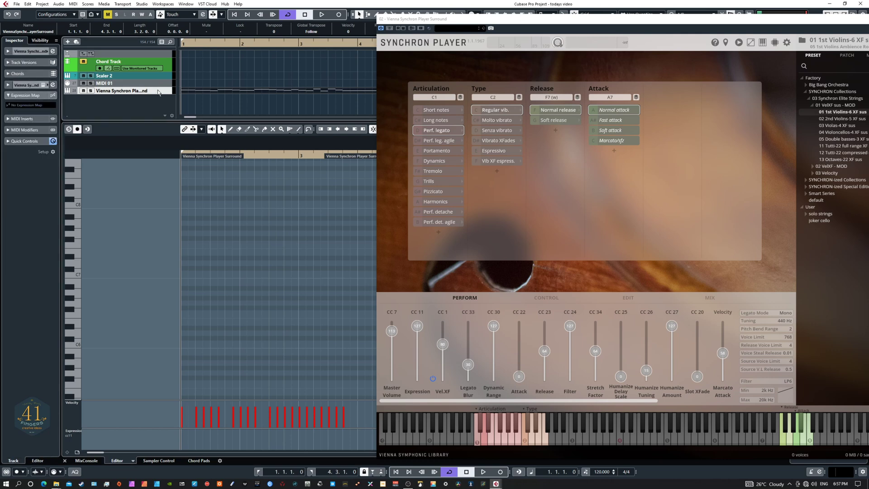
pyautogui.click(25, 106)
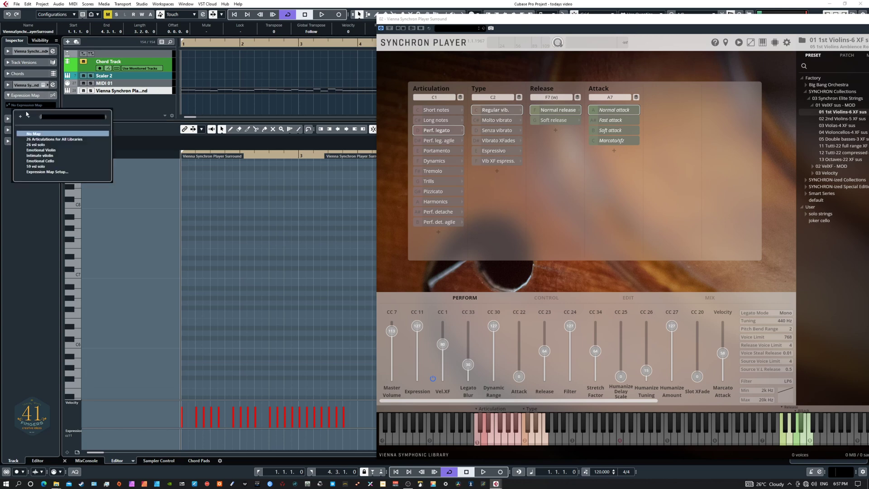
pyautogui.click(43, 173)
pyautogui.moveTo(139, 162); pyautogui.dragTo(150, 116)
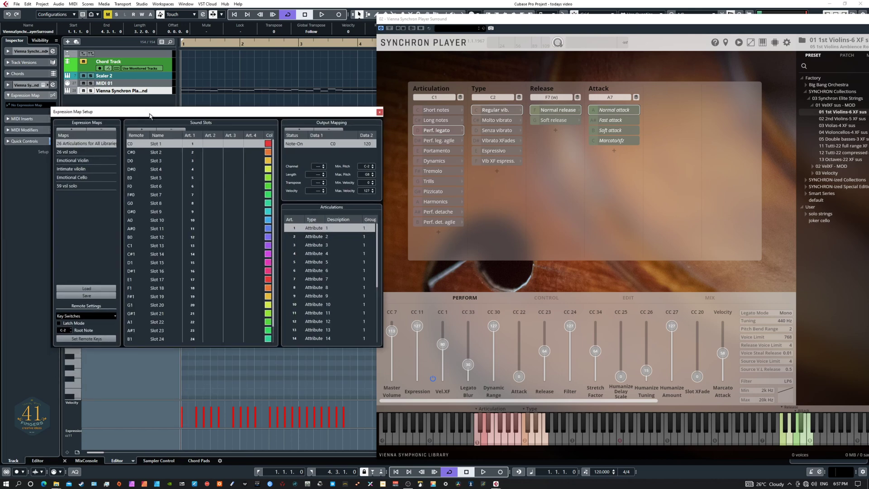
# Add a new expression map and name it "vsl test"
pyautogui.click(76, 131)
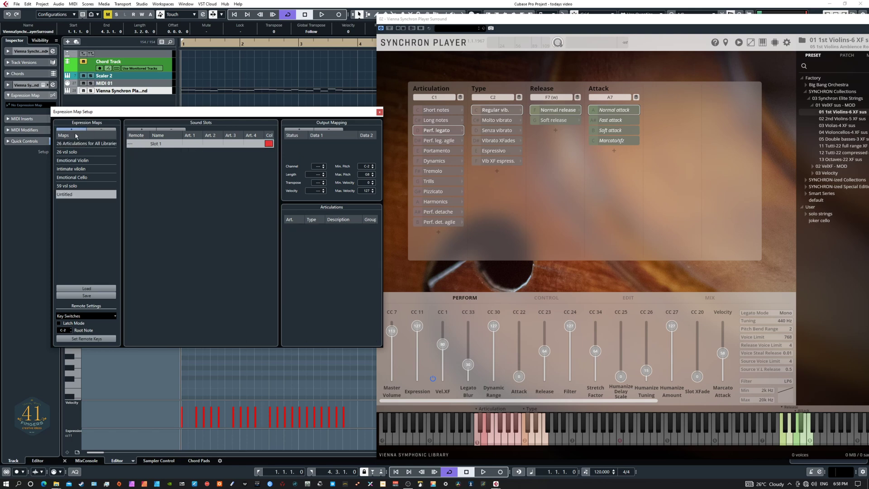
pyautogui.doubleClick(75, 196)
pyautogui.write('vsl test')
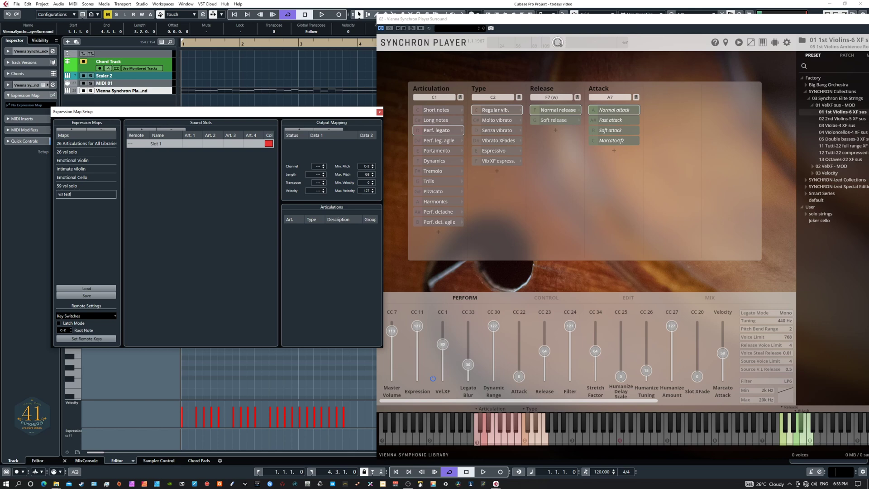
pyautogui.press('Return')
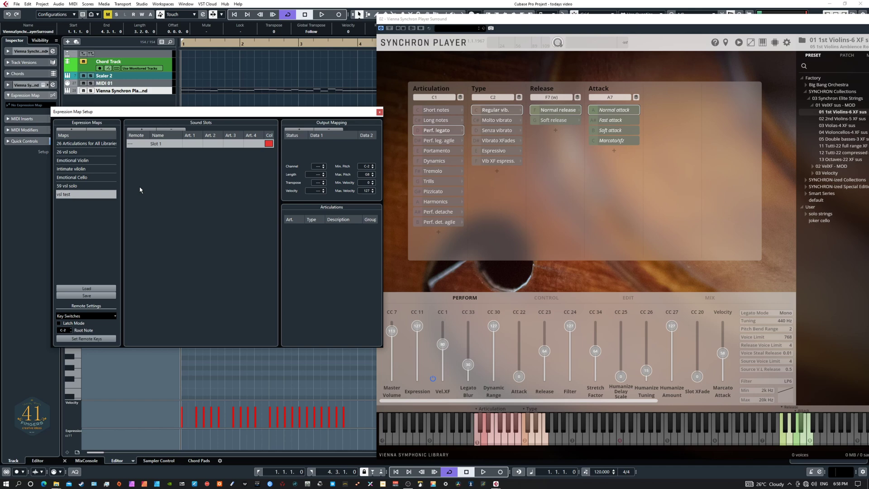
# Add two sound slots to the vsl test map and select Slot 1
pyautogui.click(144, 130)
pyautogui.click(144, 130)
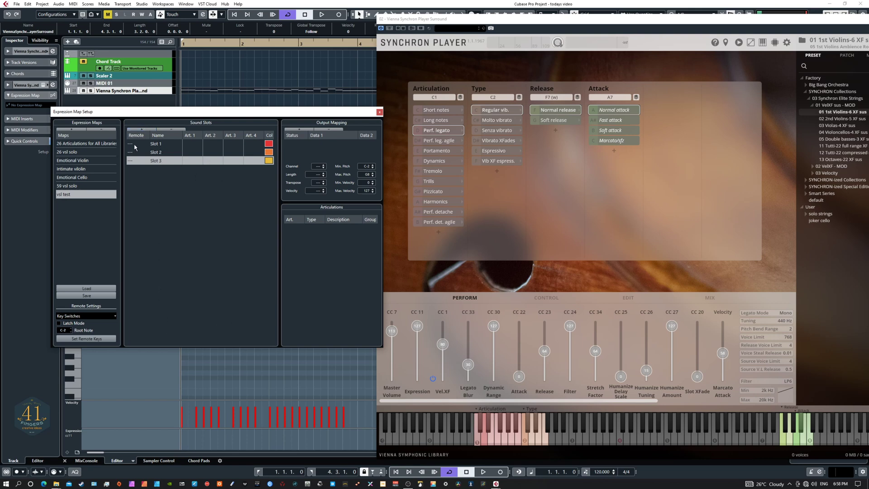
pyautogui.click(171, 144)
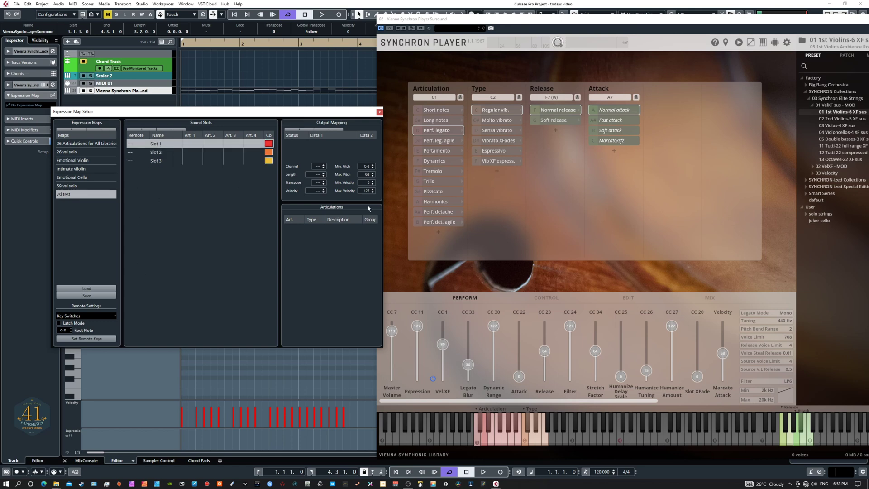
# Check the Middle C options in the Synchron Player's interface settings, then close the settings without changing them
pyautogui.click(462, 23)
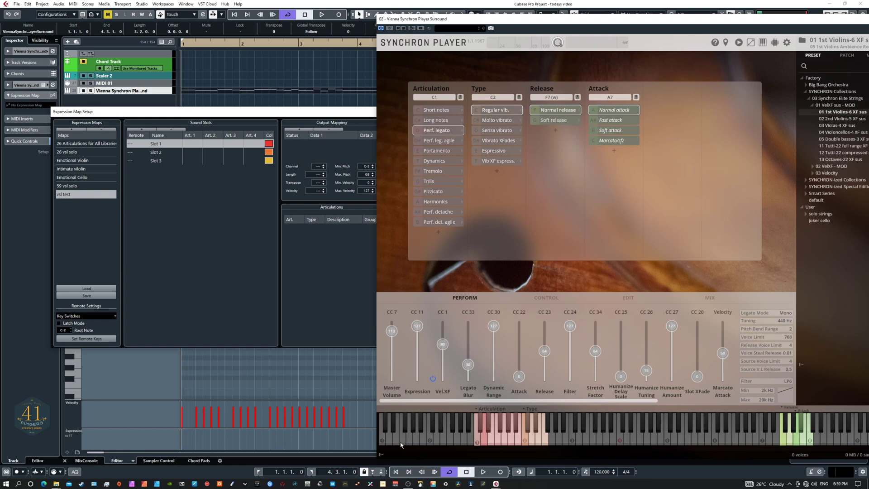
pyautogui.click(787, 42)
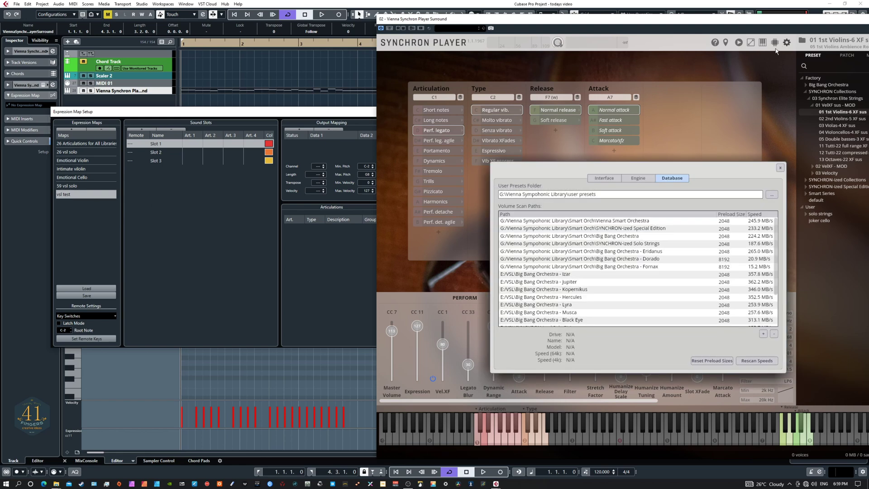
pyautogui.click(610, 179)
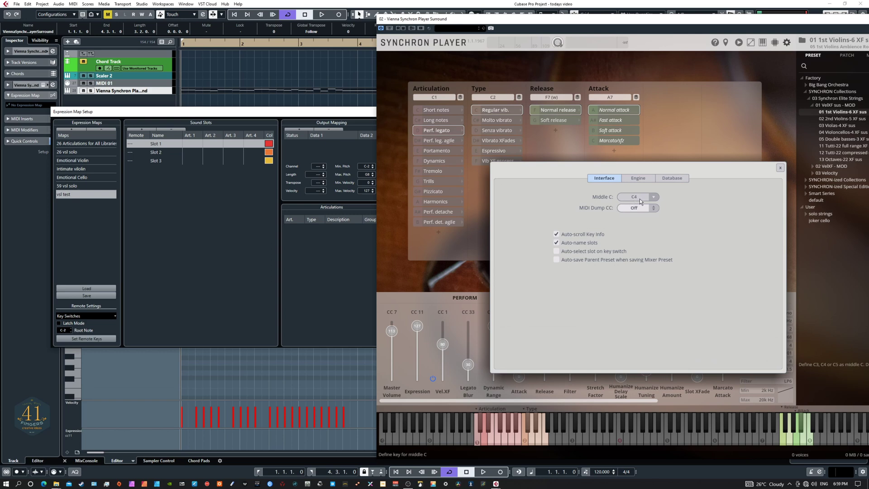
pyautogui.click(635, 198)
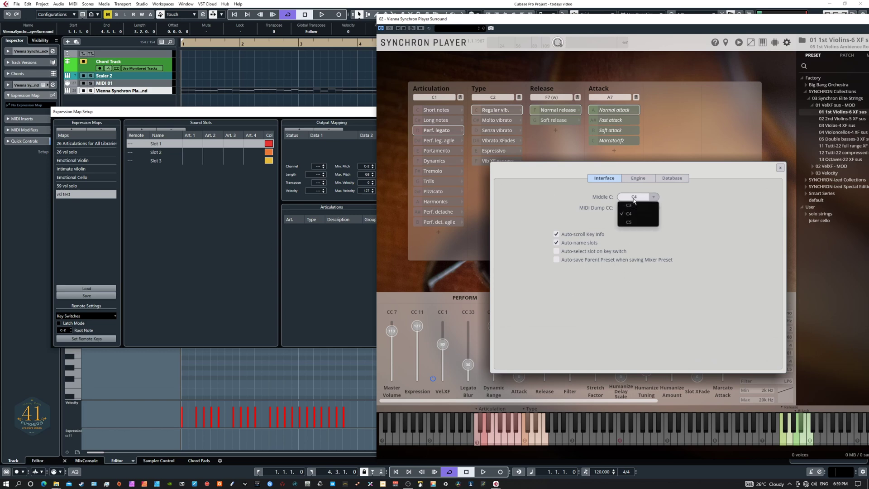
pyautogui.click(678, 194)
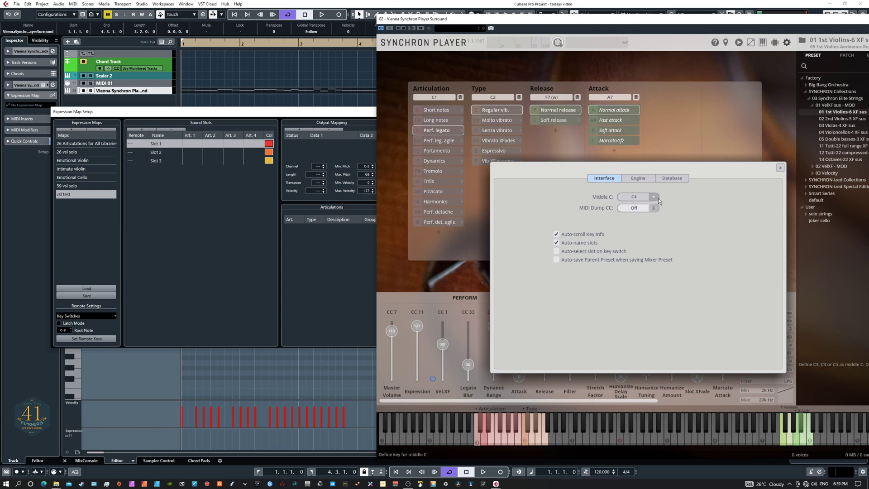
pyautogui.click(780, 168)
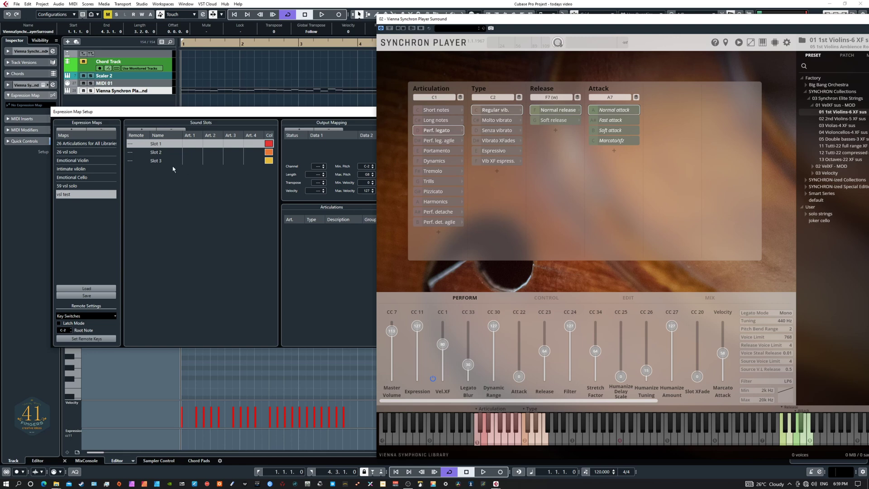
# Set the remote root note to C-2 and assign remote keys to the sound slots starting at C-2
pyautogui.click(176, 185)
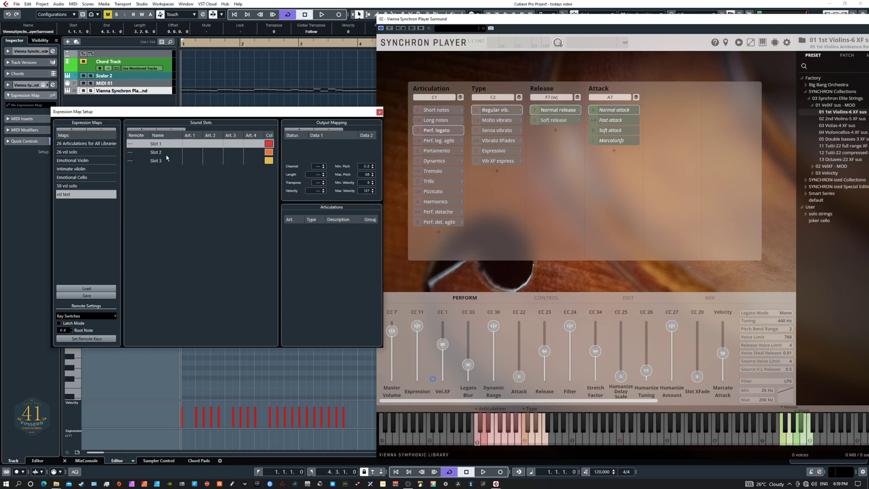
pyautogui.click(66, 332)
pyautogui.write('c2')
pyautogui.press('Return')
pyautogui.click(163, 307)
pyautogui.click(87, 339)
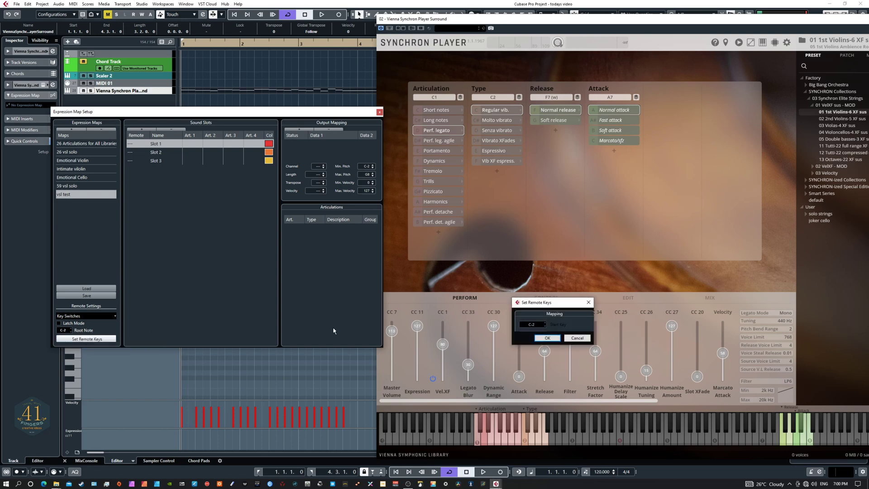
pyautogui.click(548, 337)
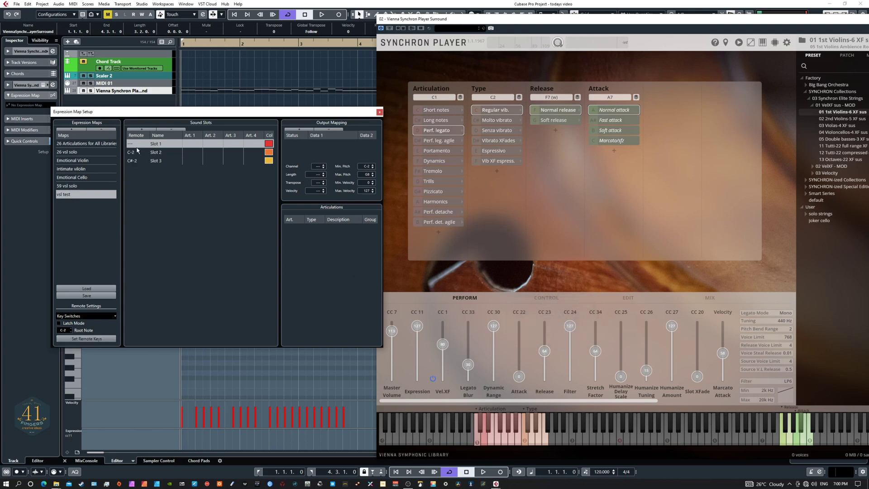
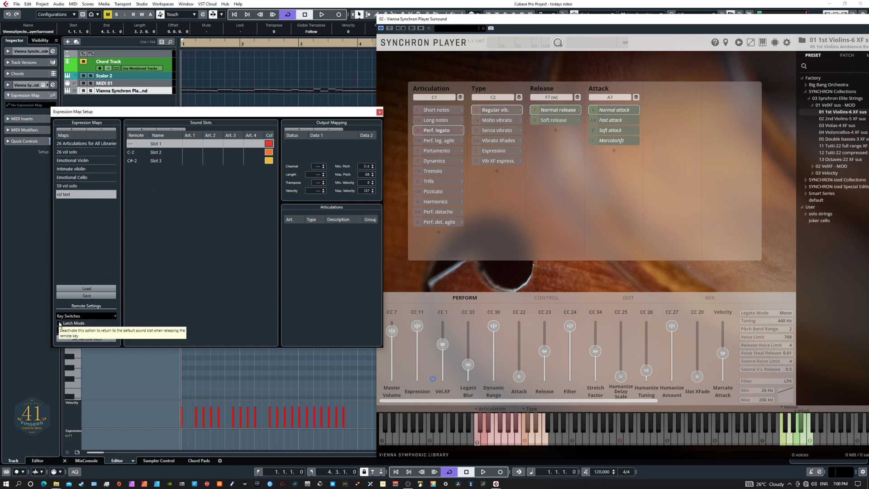
# Enable Latch Mode and reassign the remote keys so all three sound slots are mapped upwards from C-2
pyautogui.doubleClick(137, 144)
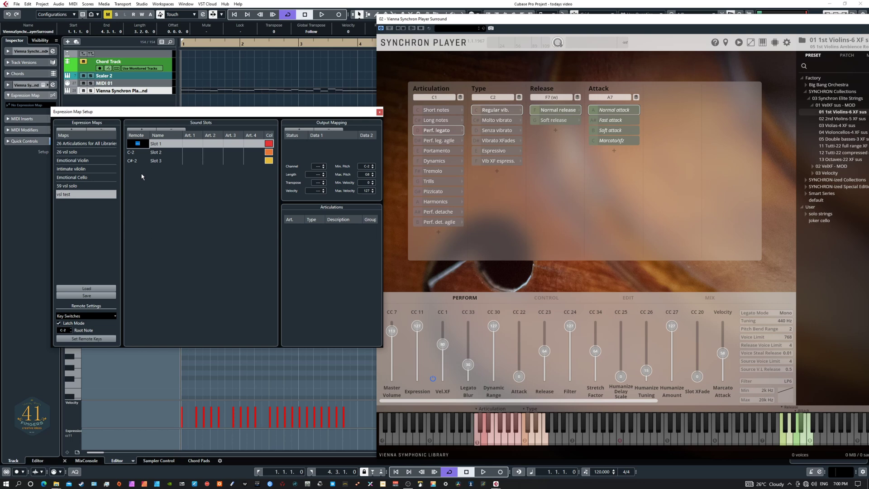
pyautogui.click(154, 183)
pyautogui.click(74, 339)
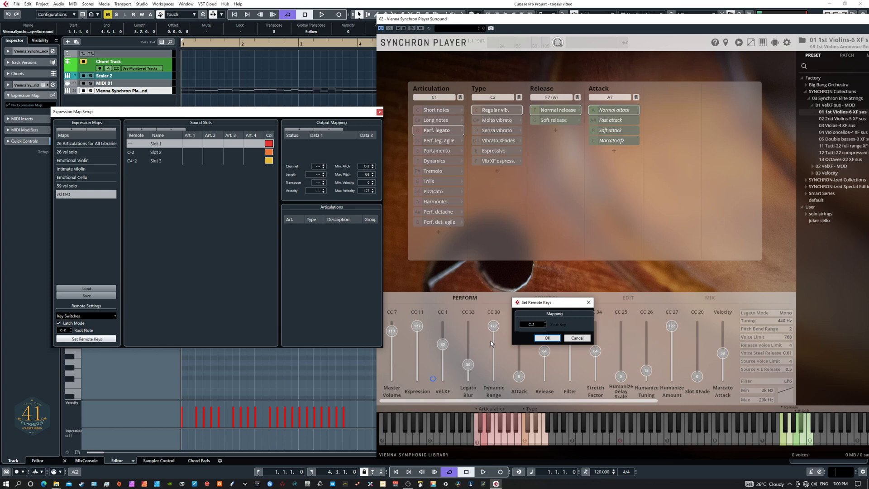
pyautogui.click(547, 338)
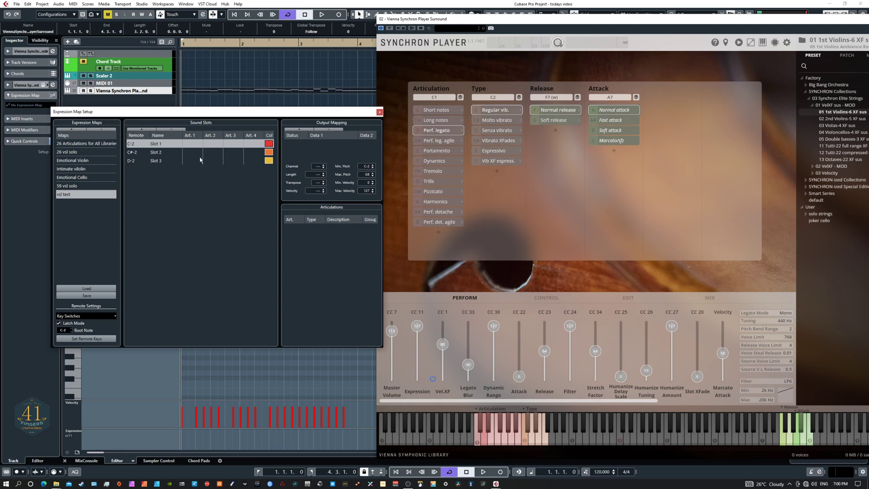
# Add a Note-On output mapping entry to each of the three sound slots
pyautogui.doubleClick(173, 144)
pyautogui.click(221, 143)
pyautogui.click(213, 152)
pyautogui.click(294, 130)
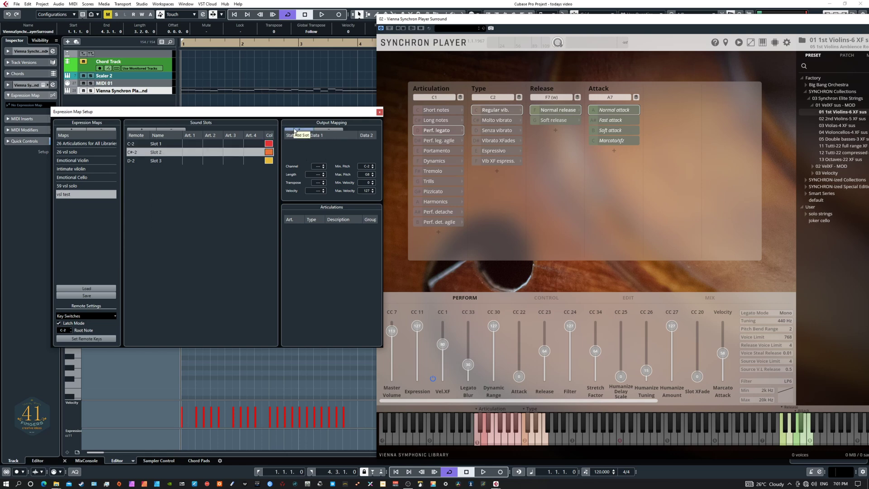
pyautogui.click(189, 161)
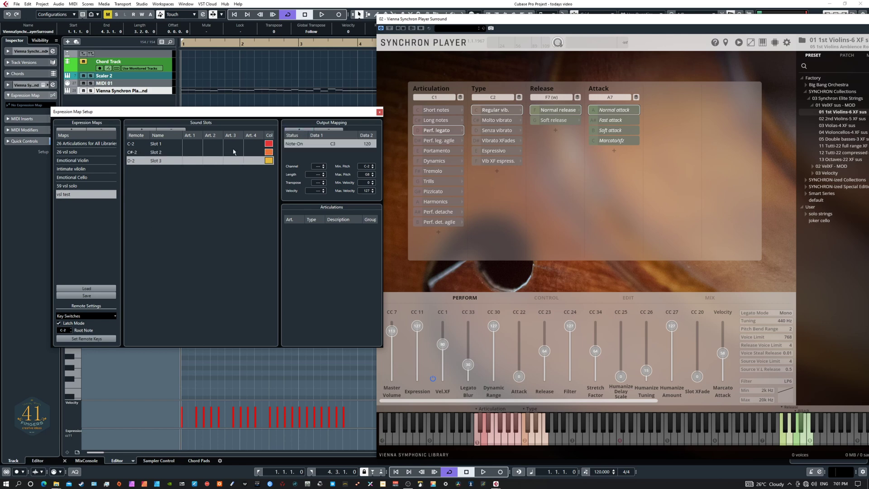
# Set Data 1 of the output mapping to C-2 for Slot 1 and C#-2 for Slot 2
pyautogui.click(175, 147)
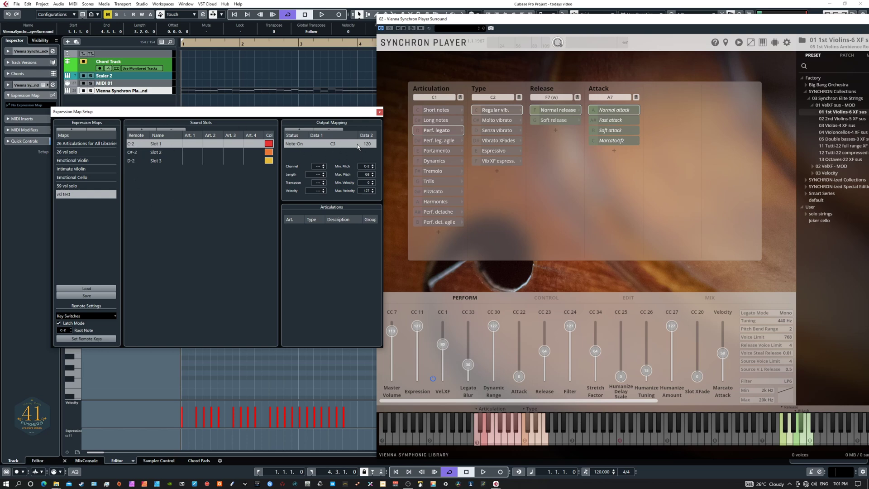
pyautogui.doubleClick(334, 144)
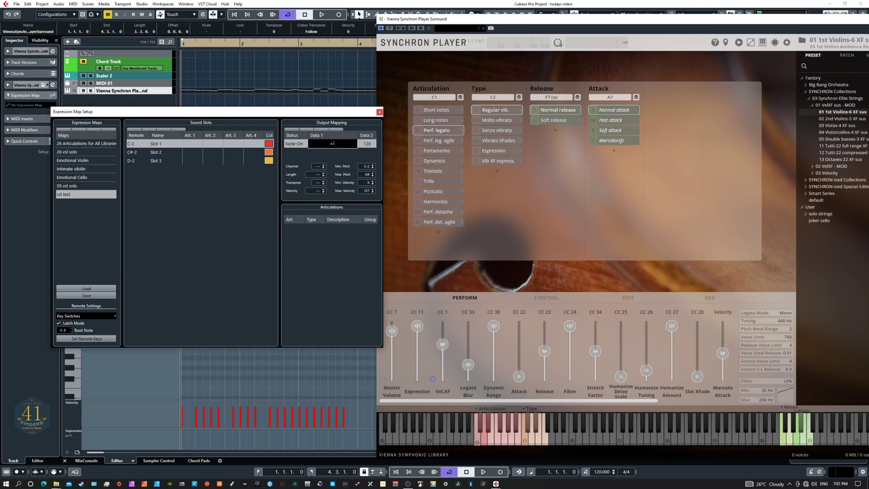
pyautogui.press('Return')
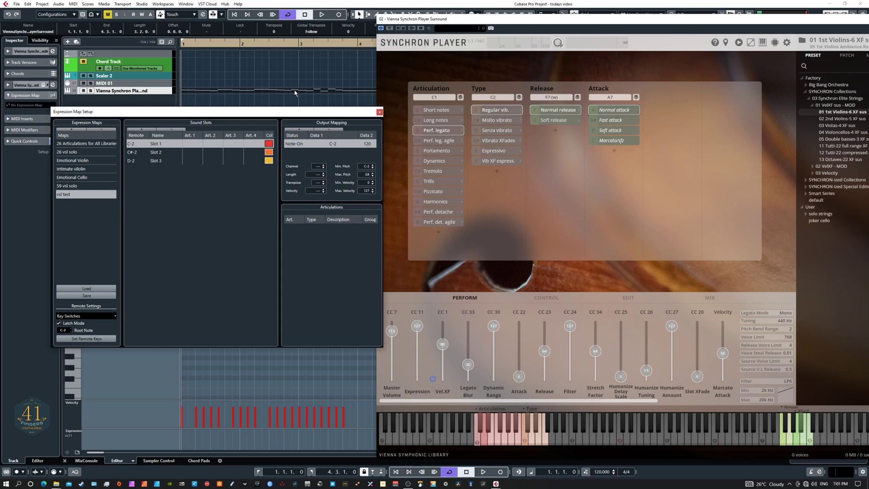
pyautogui.click(188, 153)
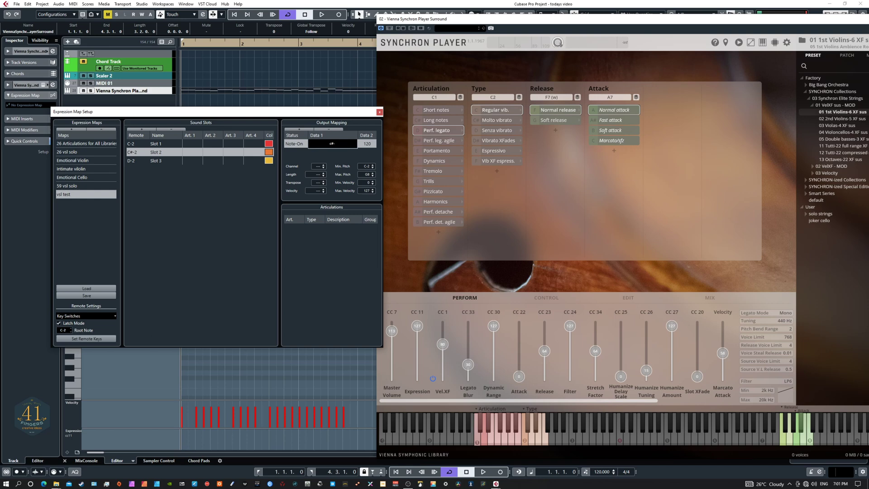
pyautogui.write('2')
pyautogui.press('Return')
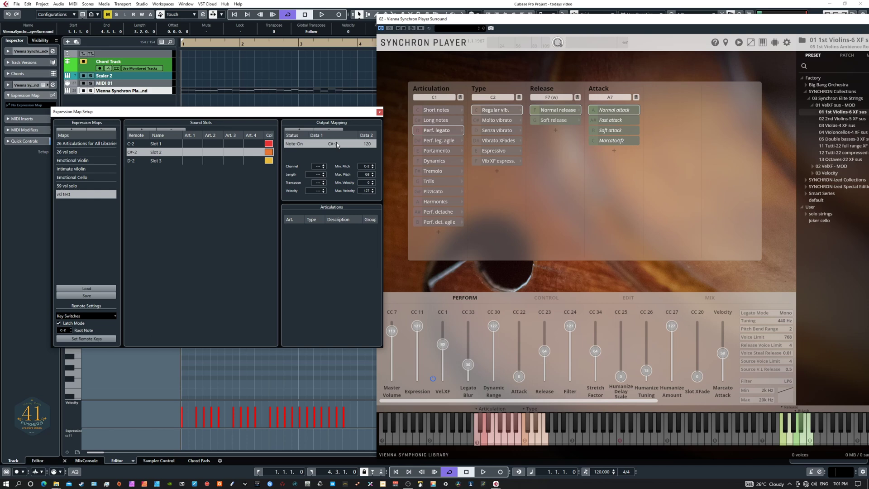
# Set Data 1 of Slot 3's output mapping to D-2, then select Slot 1 again
pyautogui.click(181, 162)
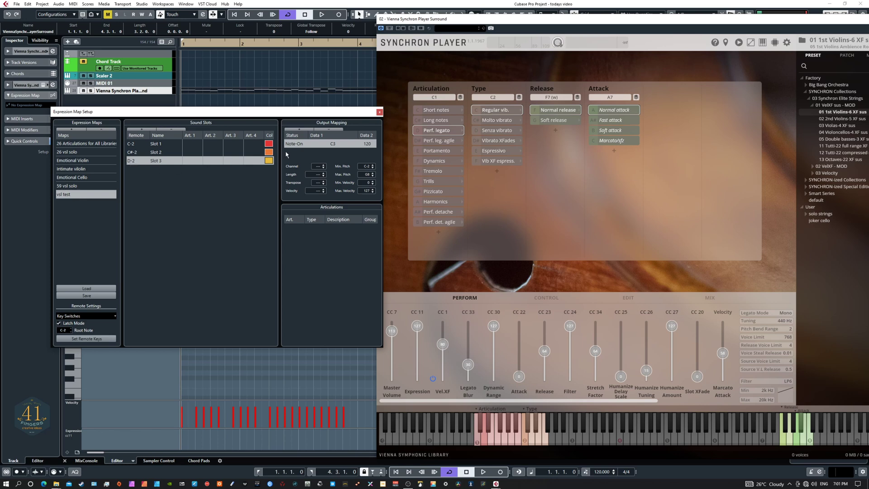
pyautogui.doubleClick(333, 145)
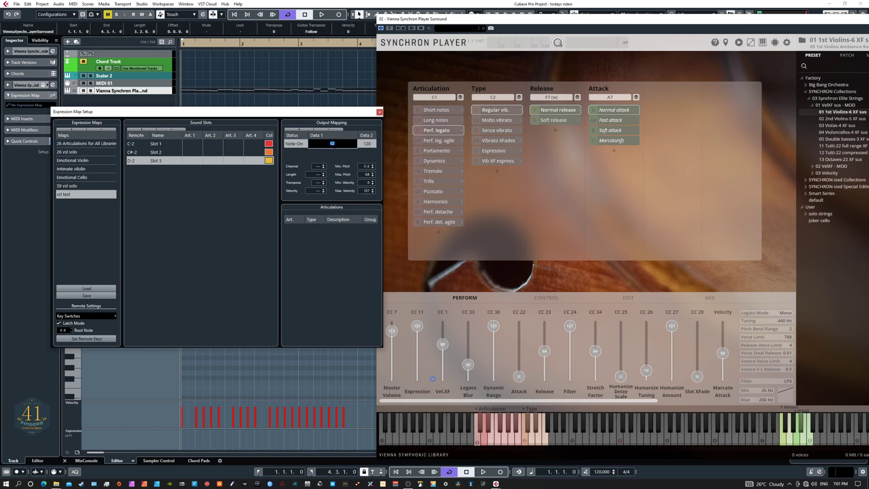
pyautogui.write('d-2')
pyautogui.press('Return')
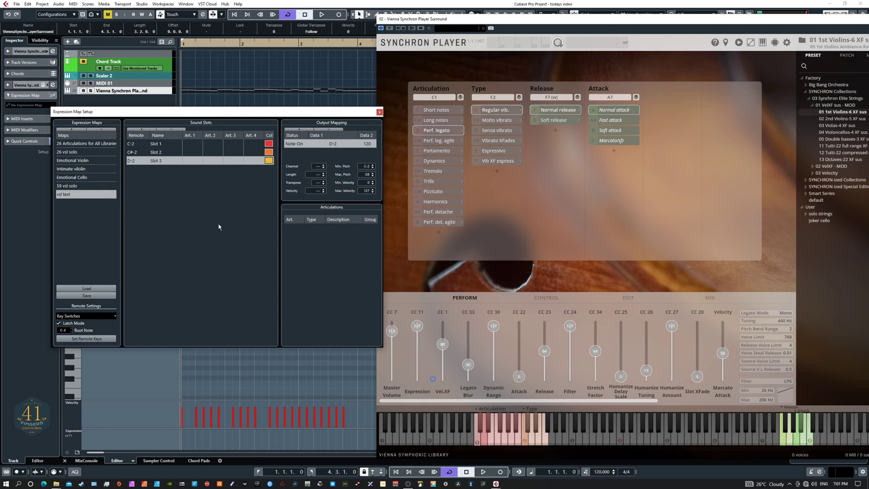
pyautogui.click(179, 145)
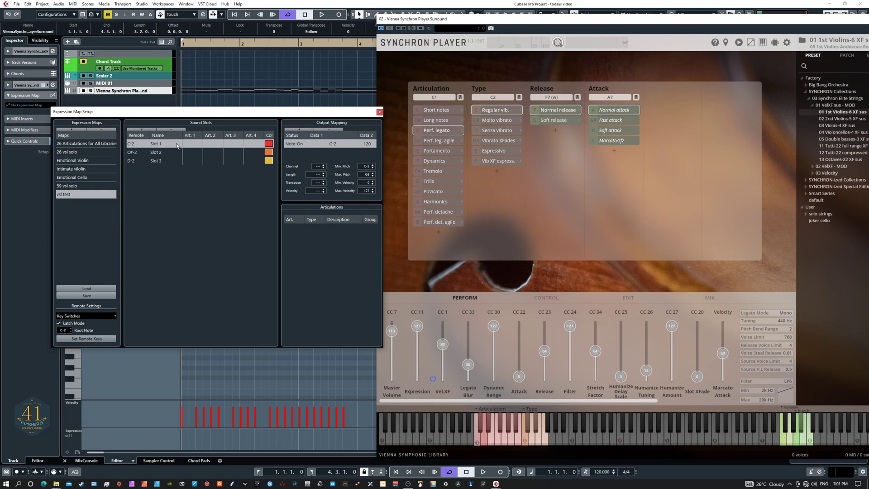
# Review the output mappings of Slots 2 and 3, and add a custom articulation to Slot 1's Art. 1 column
pyautogui.click(172, 154)
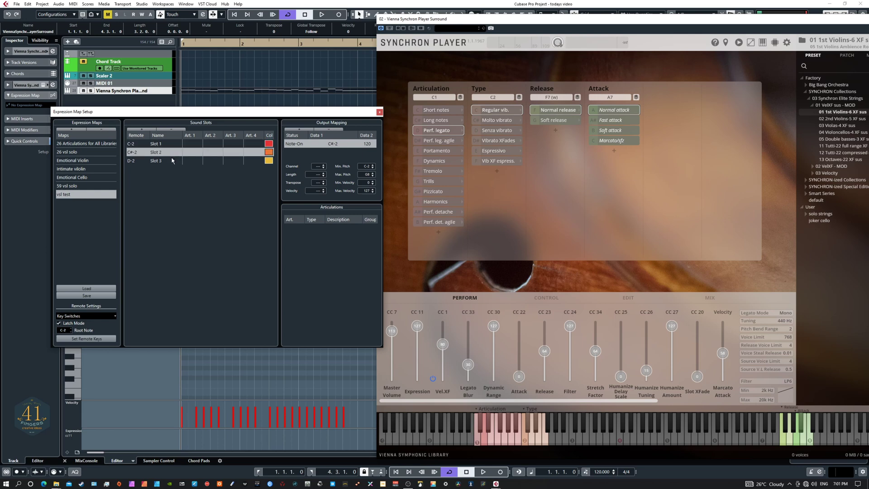
pyautogui.click(176, 161)
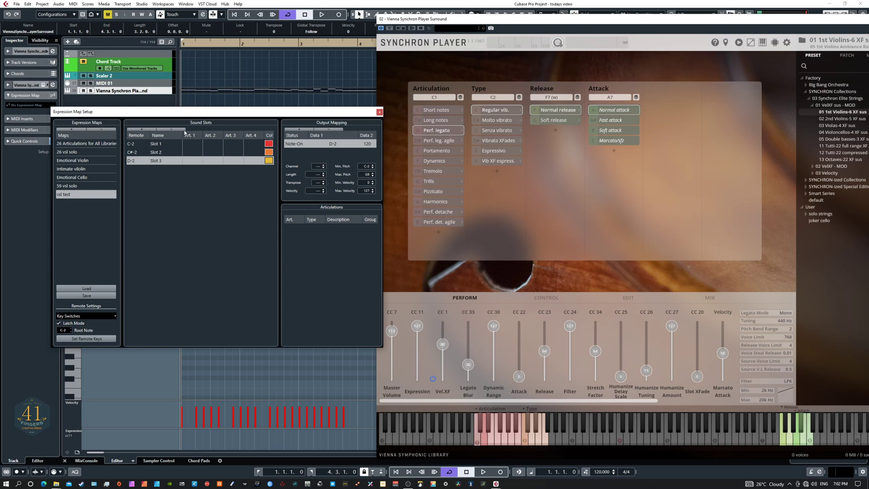
pyautogui.click(194, 145)
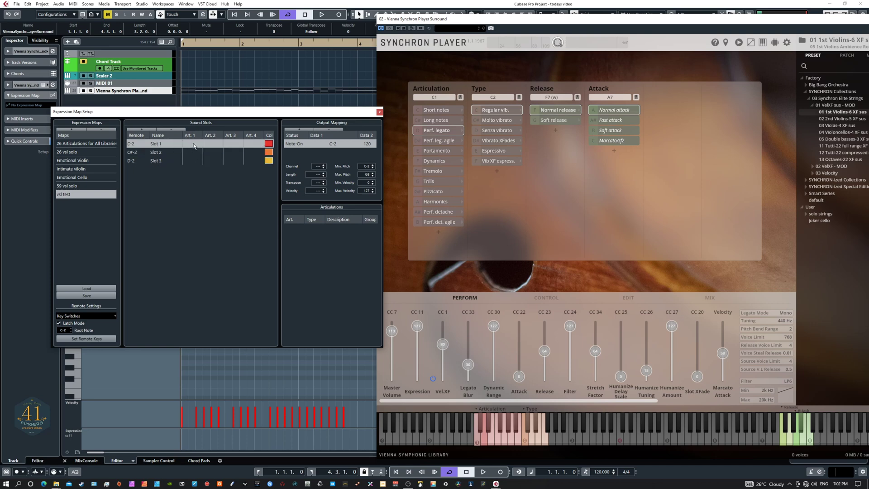
pyautogui.click(194, 145)
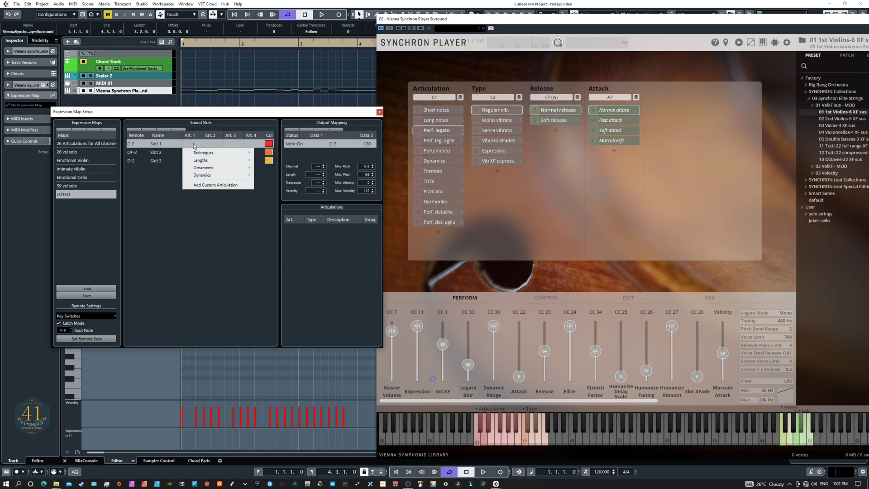
pyautogui.click(207, 186)
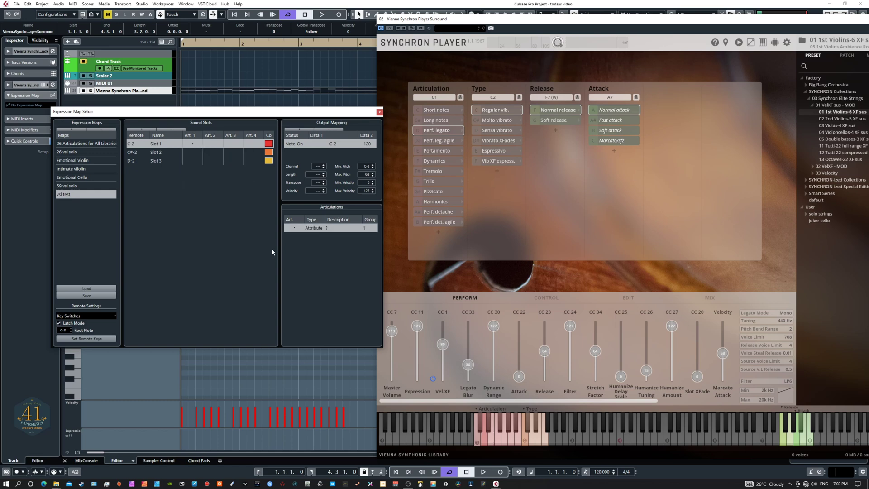
# Check the available types for Slot 1's articulation and keep it as Attribute
pyautogui.click(315, 229)
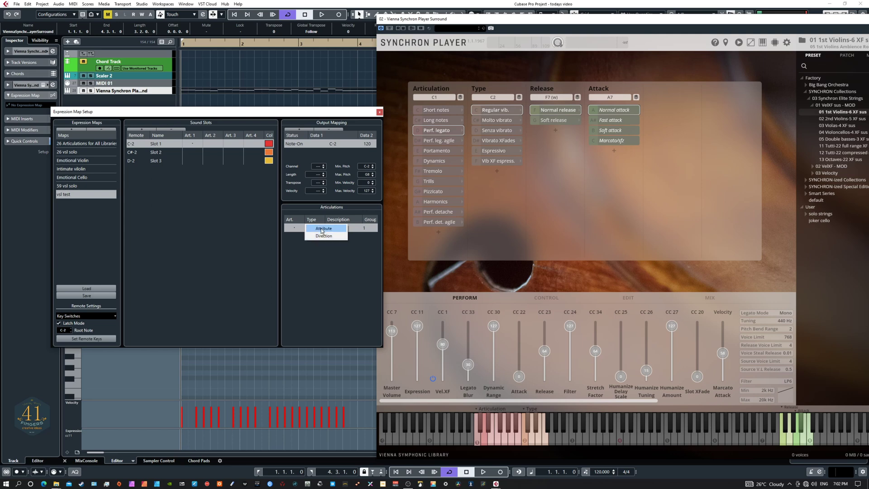
pyautogui.click(322, 229)
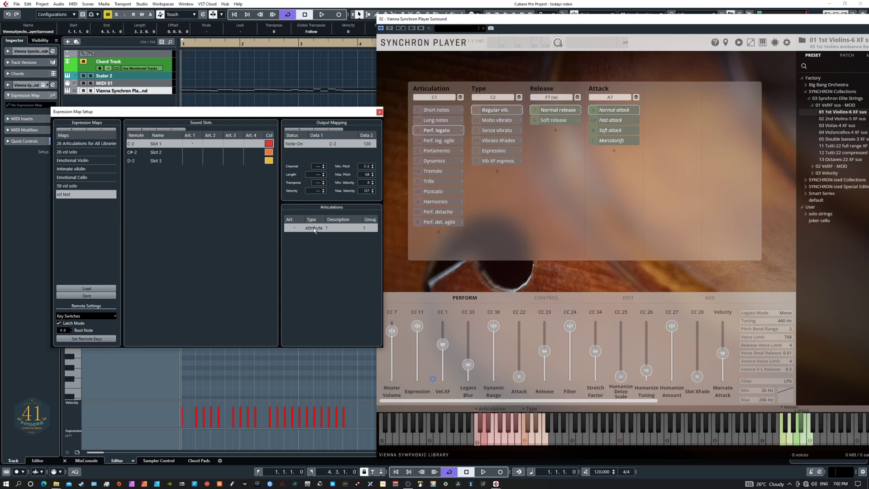
pyautogui.click(316, 228)
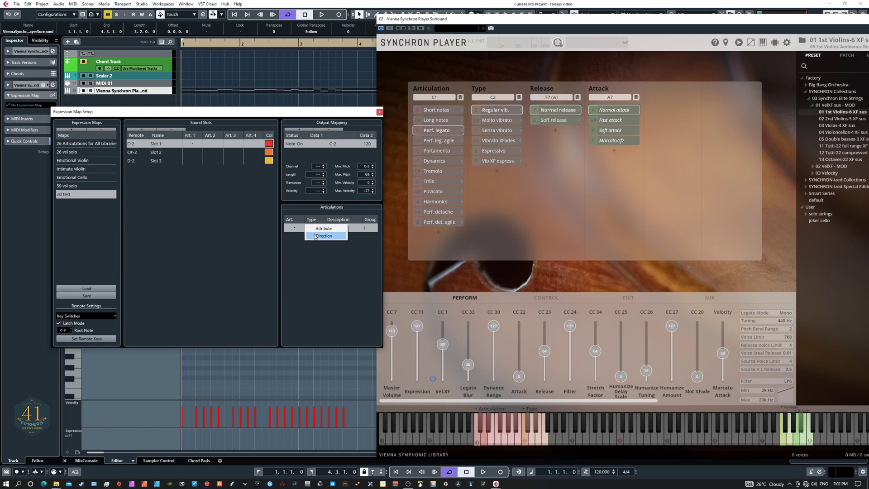
pyautogui.click(309, 248)
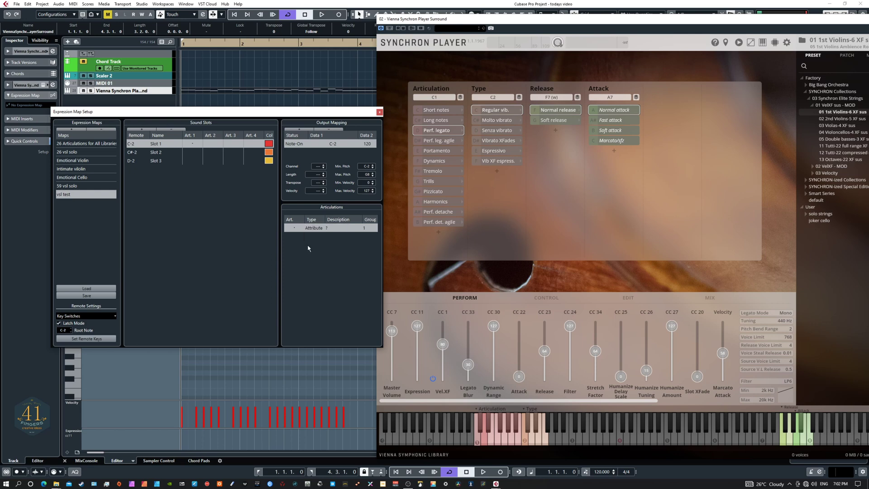
# Give Slot 1's articulation a text label of 1
pyautogui.click(294, 228)
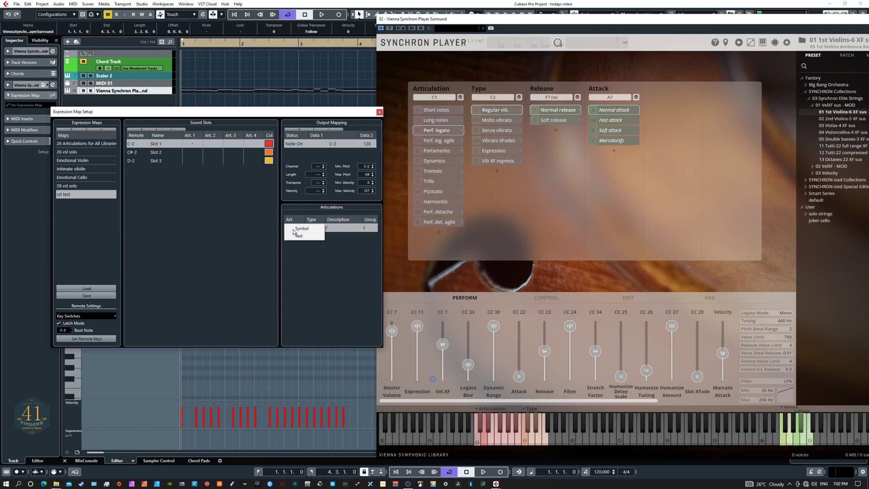
pyautogui.click(299, 236)
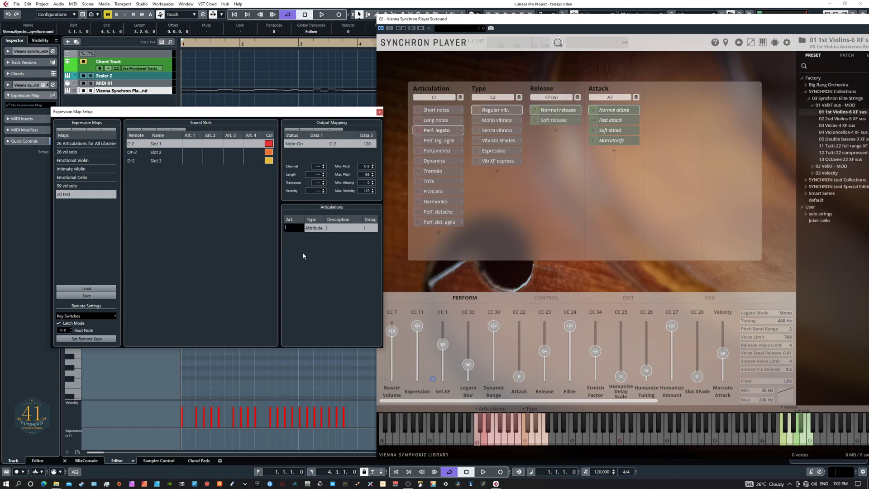
pyautogui.press('Return')
# Add a custom articulation to Slot 2's Art. 1 column and give it the text label 2
pyautogui.click(196, 153)
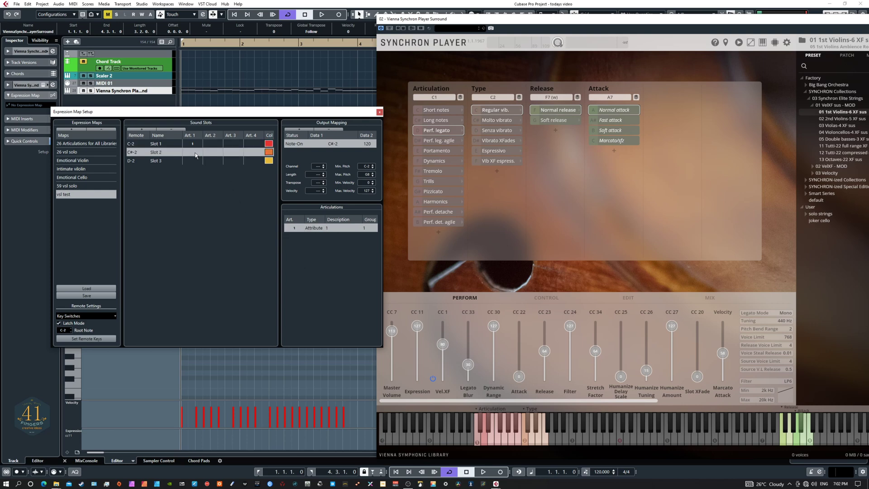
pyautogui.click(196, 155)
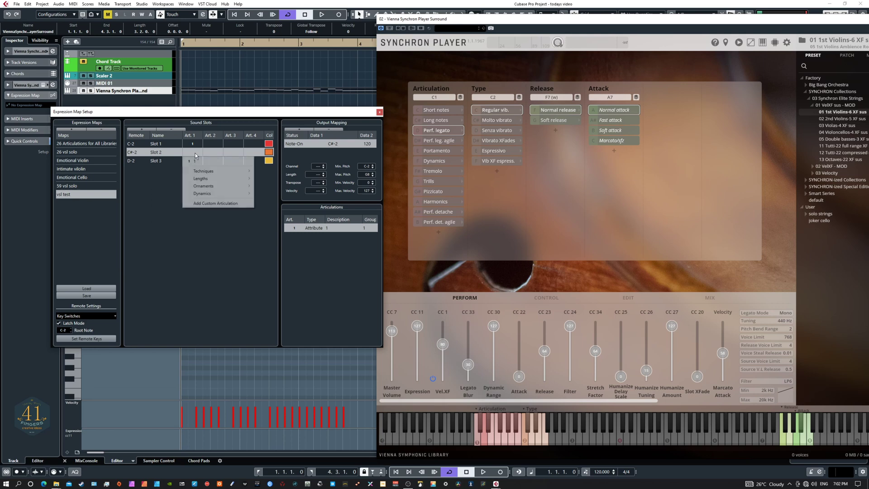
pyautogui.click(204, 203)
pyautogui.click(293, 236)
pyautogui.click(299, 245)
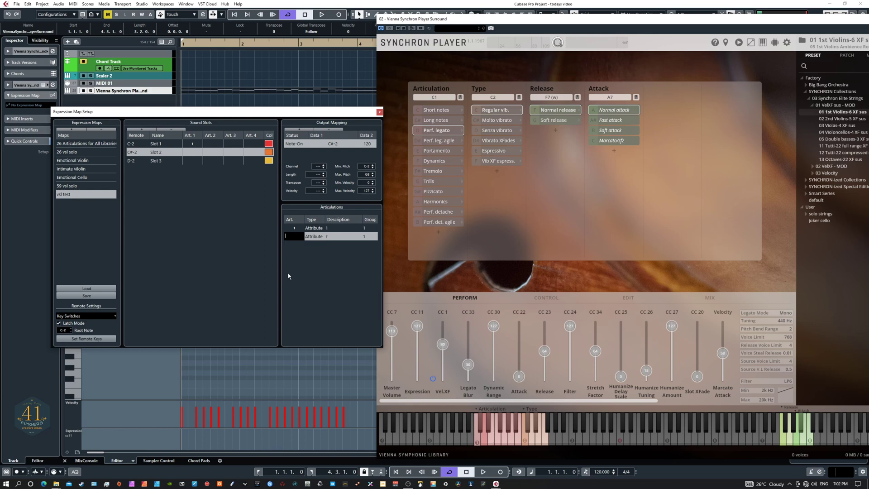
pyautogui.press('Return')
# Add a custom articulation to Slot 3's Art. 1 column and give it the text label 3
pyautogui.click(195, 163)
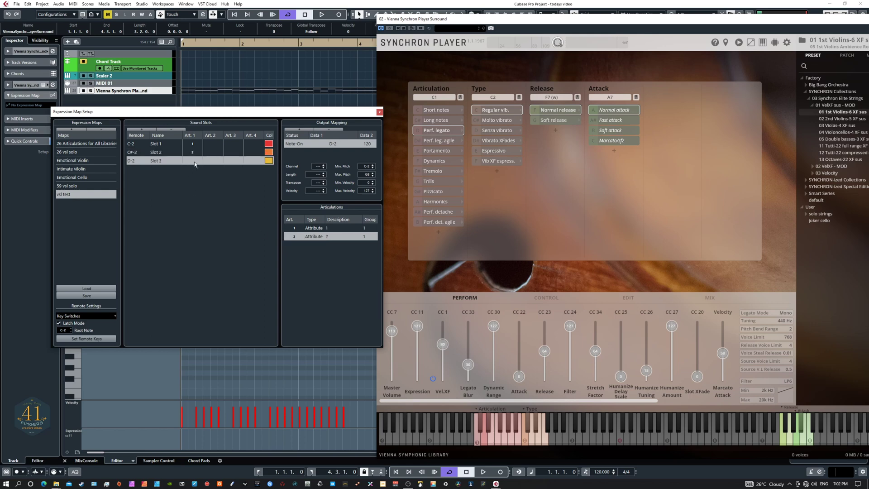
pyautogui.click(195, 165)
pyautogui.click(213, 219)
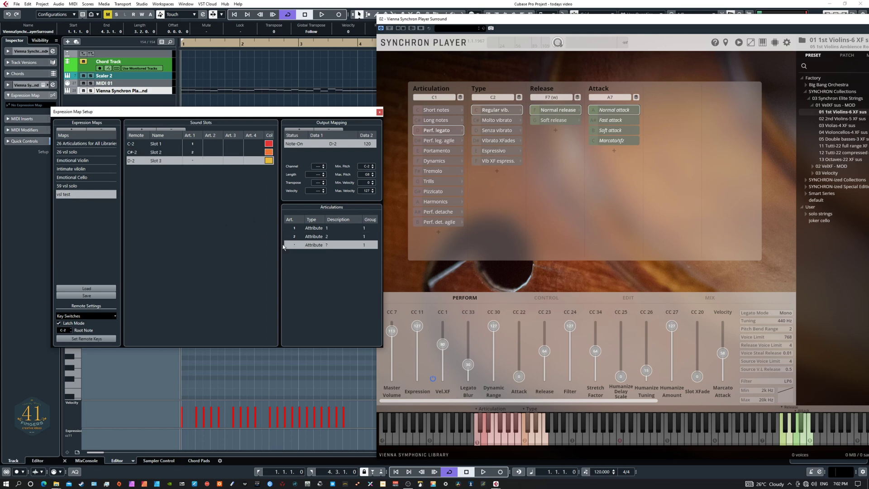
pyautogui.click(295, 245)
pyautogui.click(297, 254)
pyautogui.write('3')
pyautogui.press('Return')
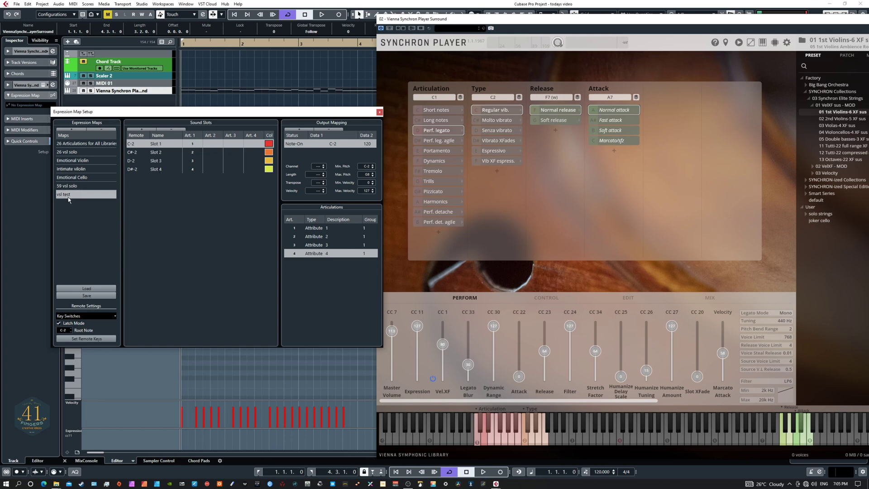
# Assign the vsl test expression map to the Vienna Synchron Player track and close the expression map setup
pyautogui.click(24, 106)
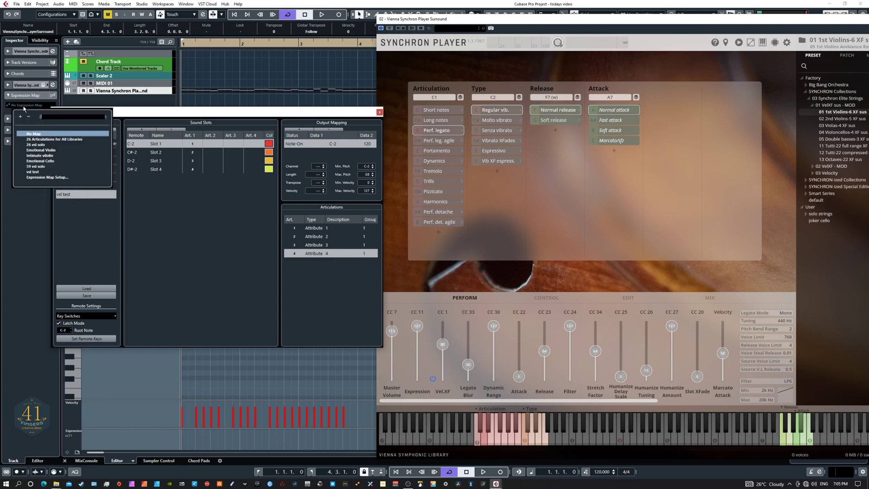
pyautogui.click(34, 173)
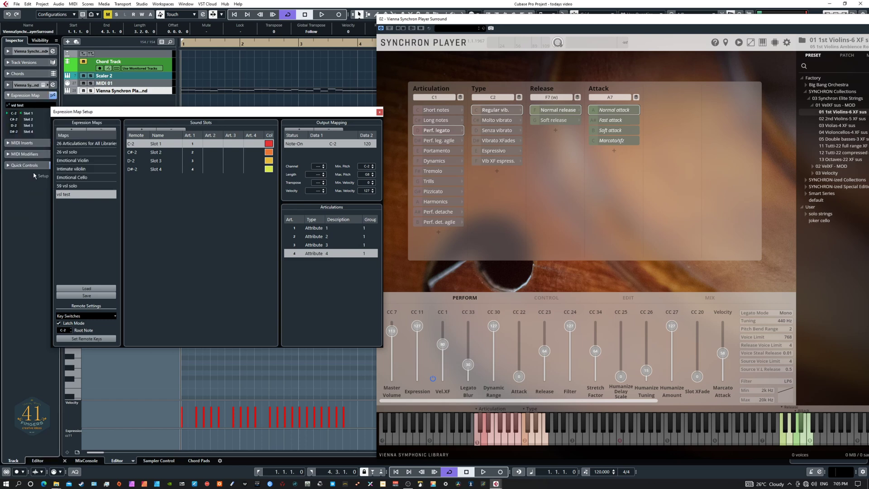
pyautogui.click(379, 113)
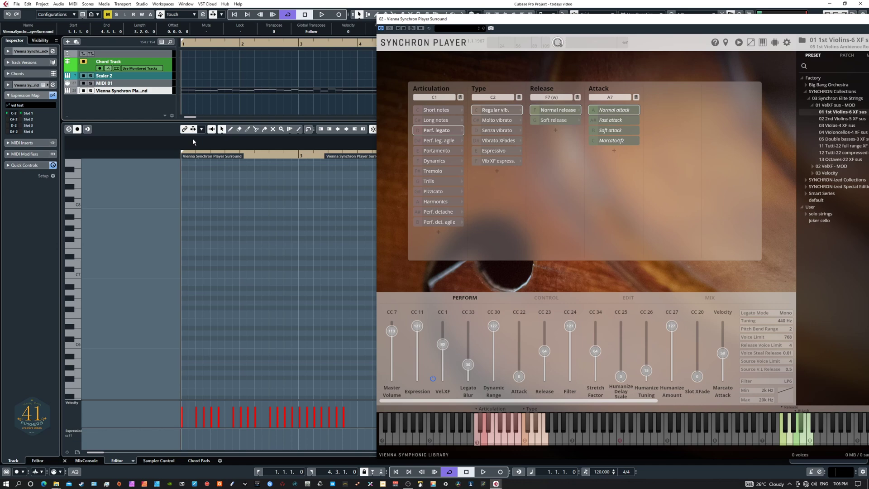
# Enable all slots of the 1st Violins preset in Synchron Player
pyautogui.moveTo(506, 22); pyautogui.dragTo(430, 16)
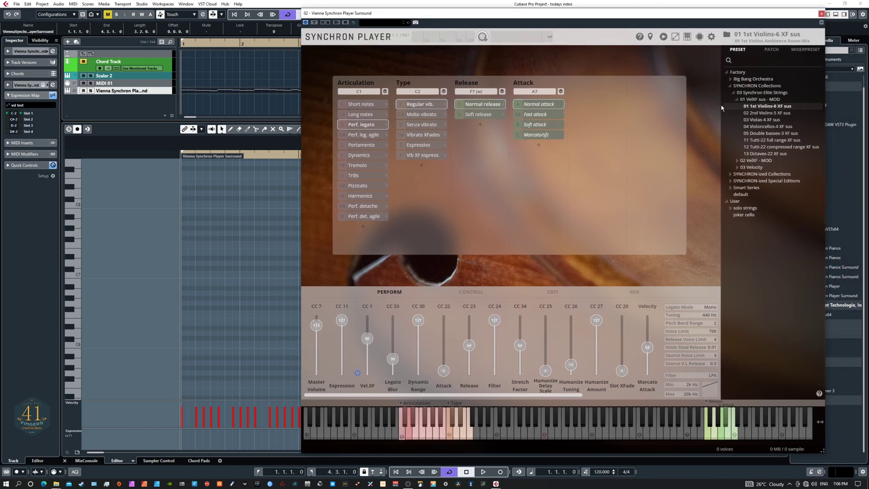
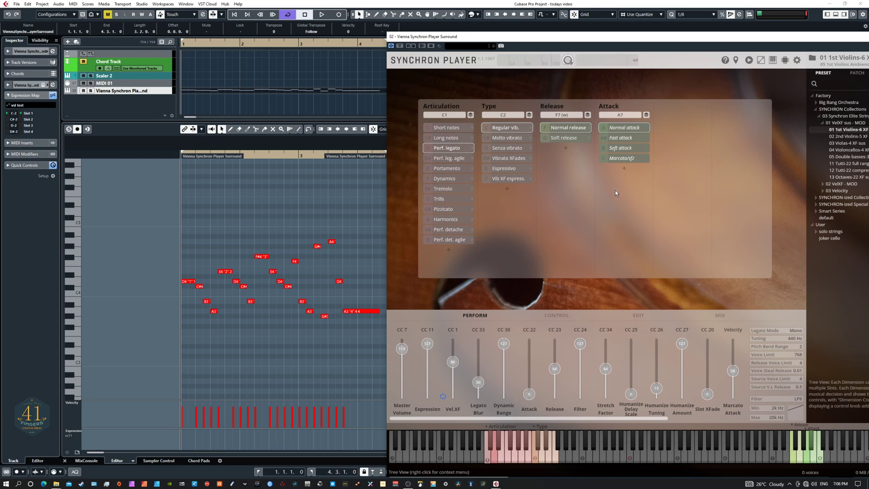
pyautogui.rightClick(585, 199)
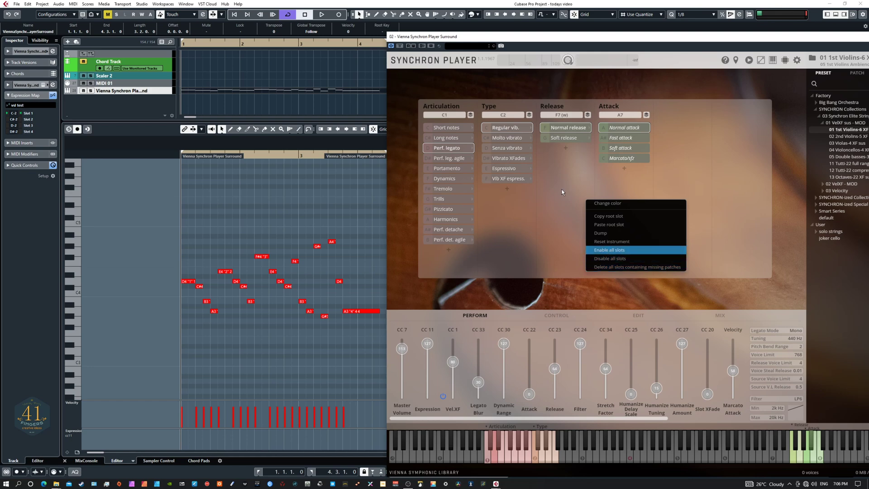
pyautogui.press('Return')
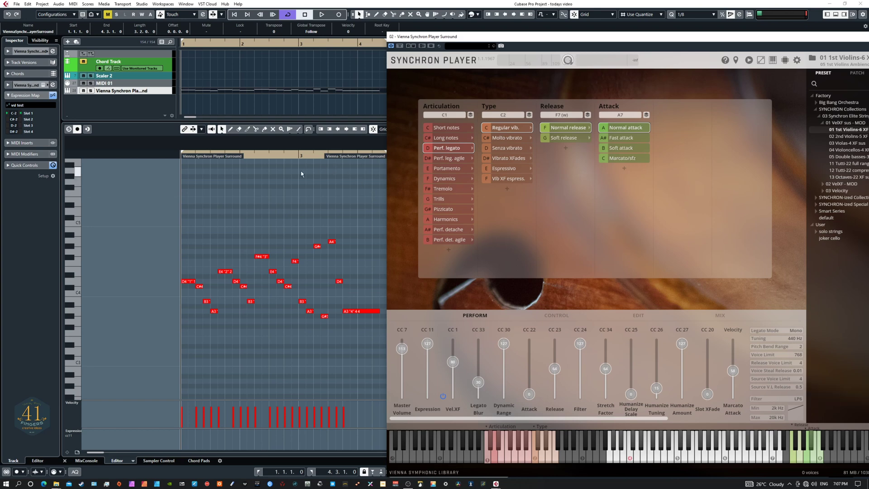
# Move the player aside, select the melody's first four notes and show the articulations available for them
pyautogui.moveTo(442, 38); pyautogui.dragTo(463, 35)
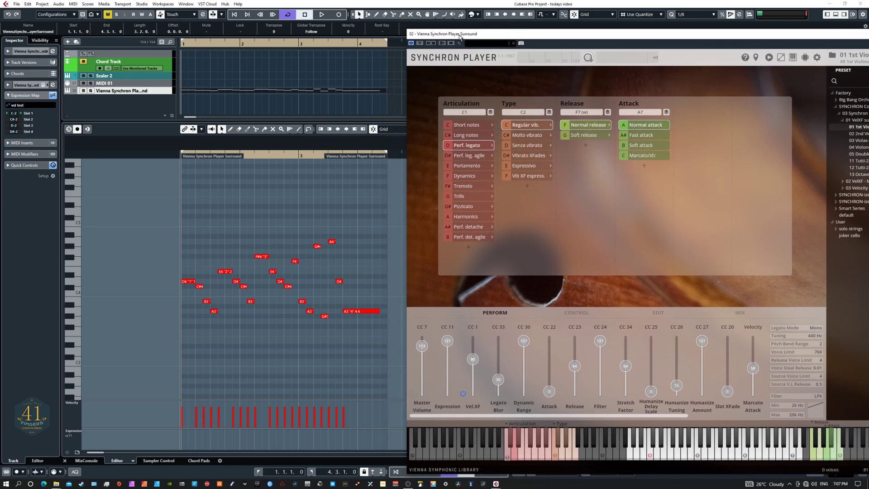
pyautogui.moveTo(175, 252); pyautogui.dragTo(219, 323)
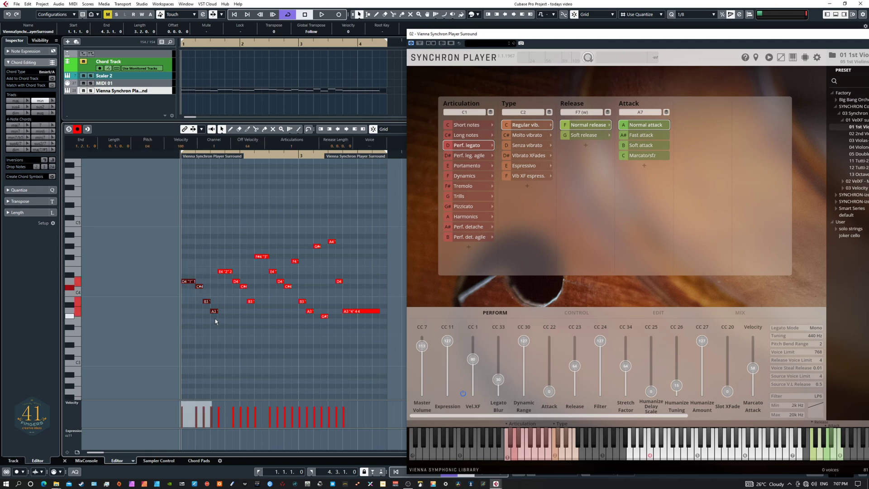
pyautogui.click(291, 146)
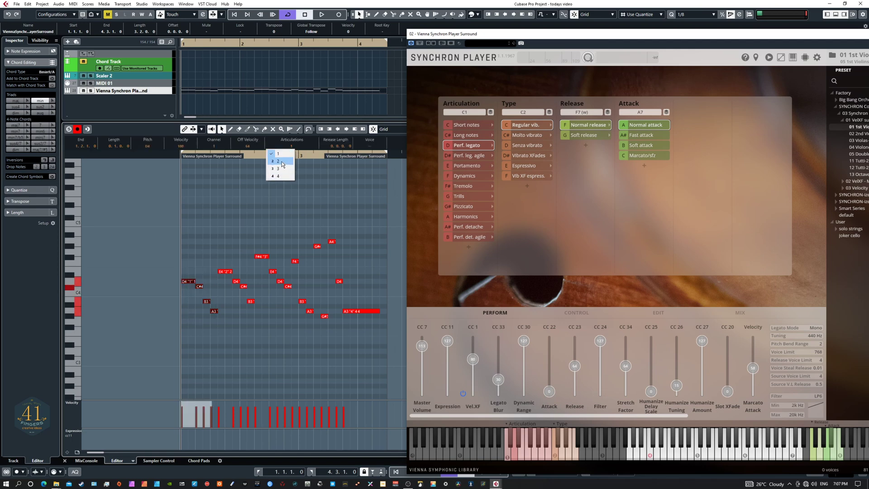
# Compare the player's Short notes, Long notes and Perf. leg. agile articulations with the mapped articulation choices for the selected notes
pyautogui.click(466, 129)
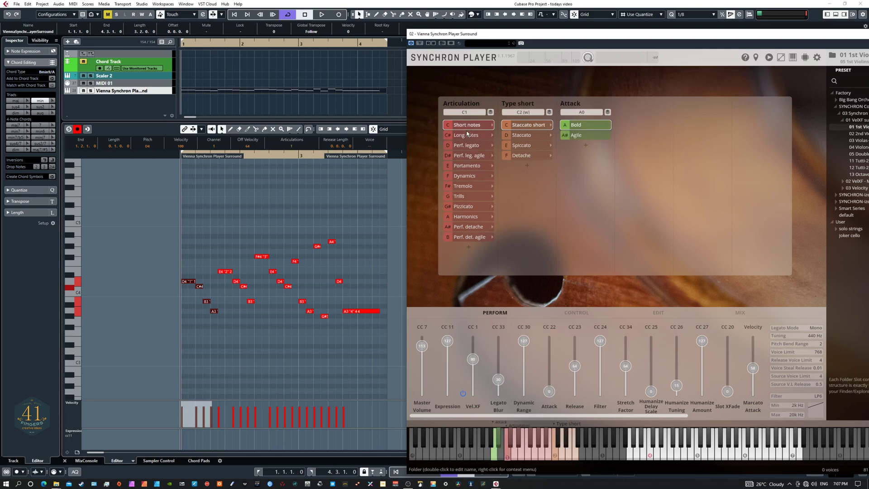
pyautogui.click(466, 136)
pyautogui.click(463, 155)
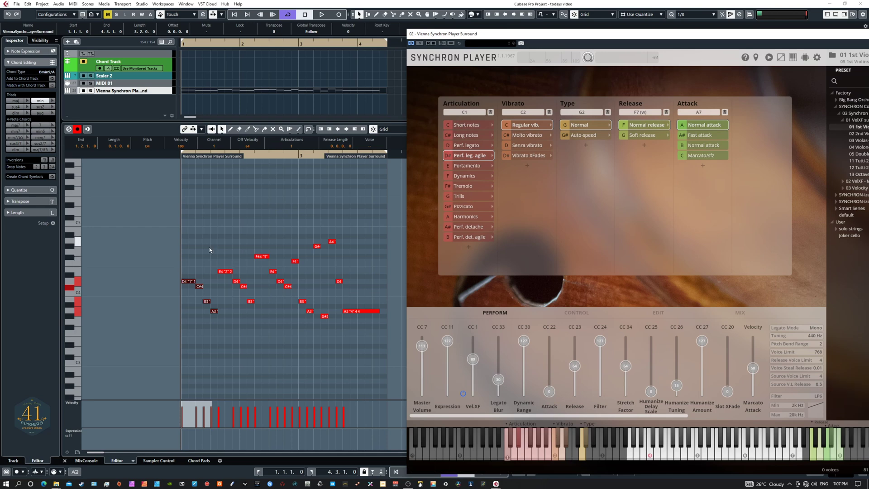
pyautogui.click(292, 146)
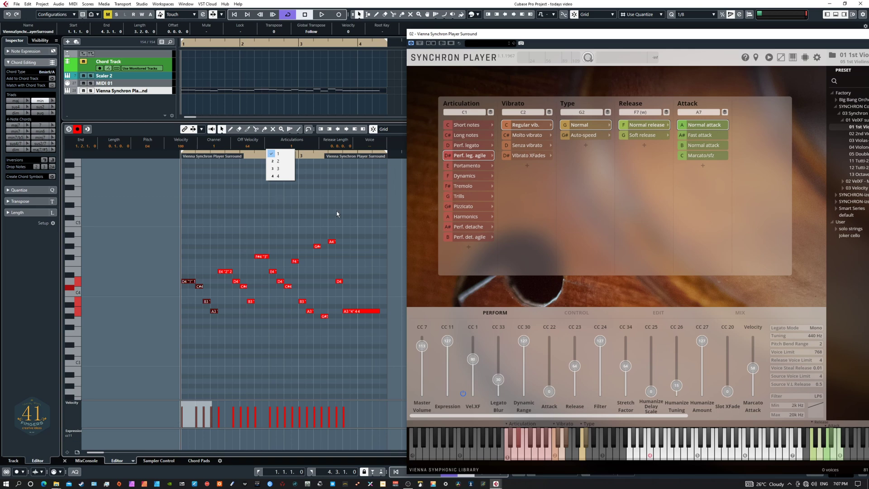
pyautogui.click(322, 186)
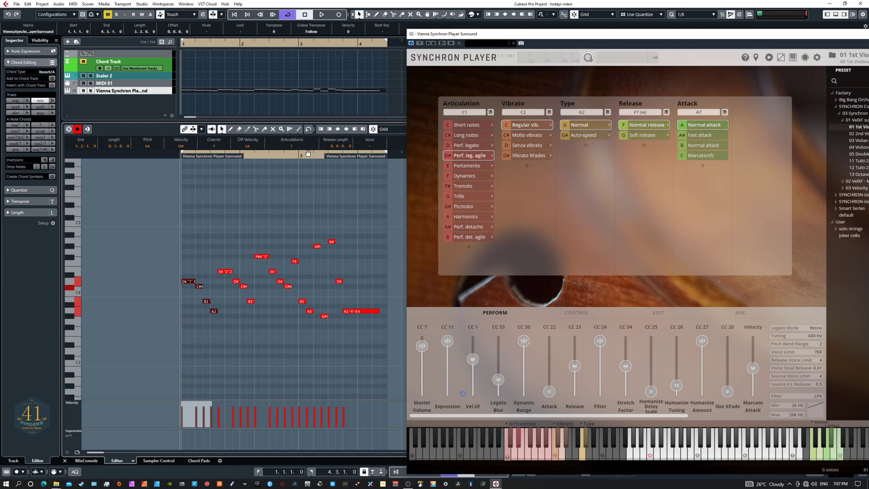
# Rename the player's Short notes articulation to "1 Short notes" and choose Spiccato as its short type
pyautogui.doubleClick(468, 128)
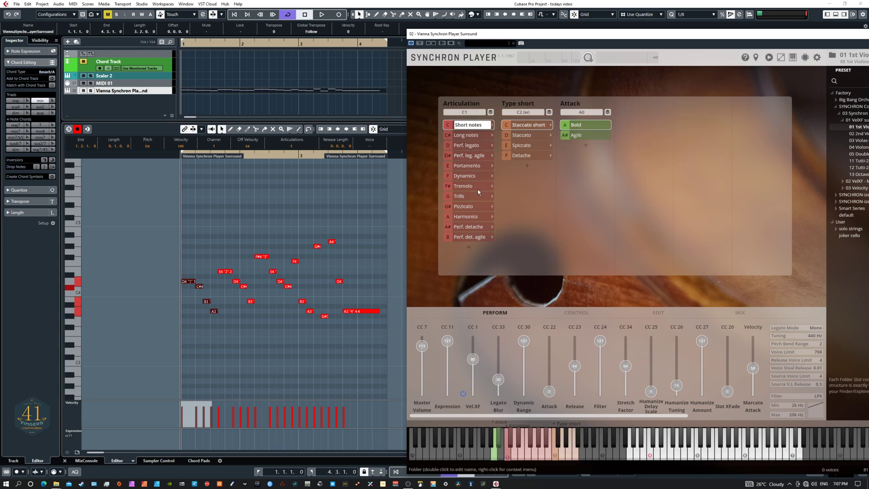
pyautogui.write('1')
pyautogui.click(524, 195)
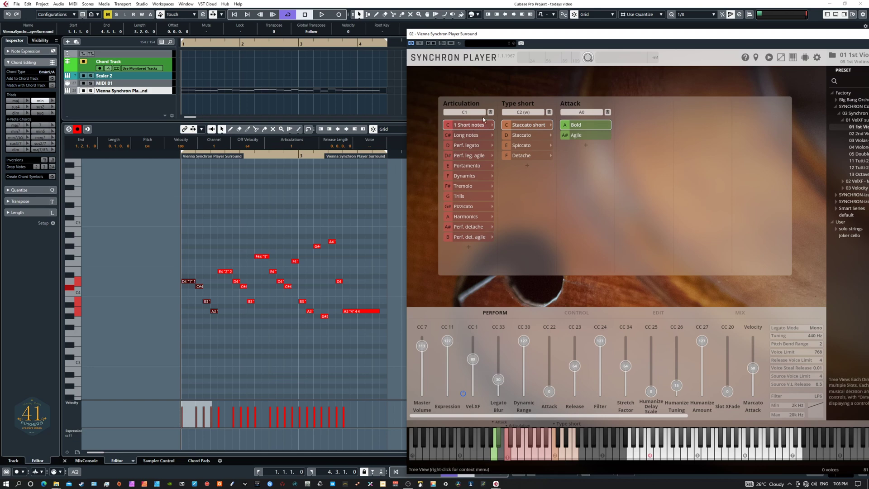
pyautogui.click(528, 144)
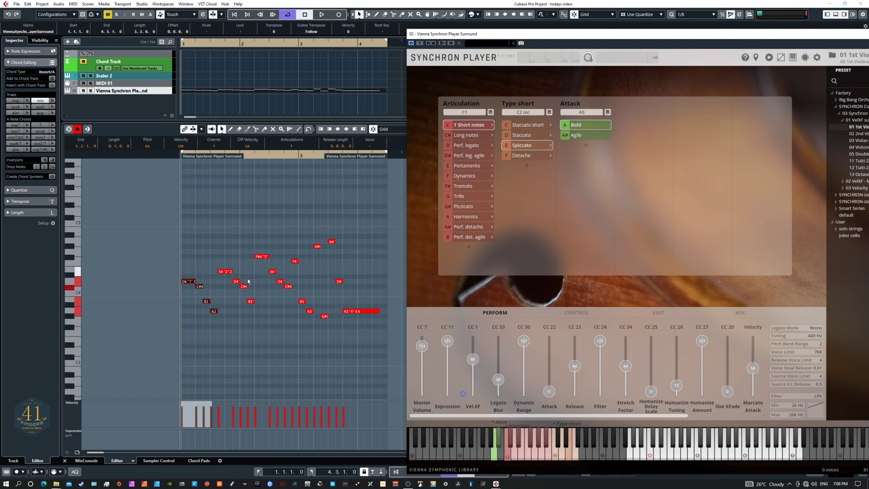
pyautogui.click(221, 129)
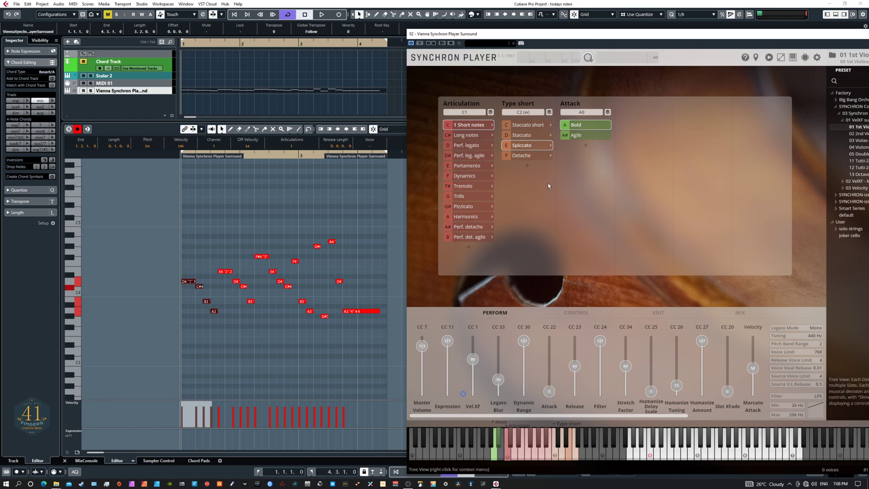
# Set the Articulation column's keyswitch to the note C- in the lowest octave
pyautogui.doubleClick(470, 123)
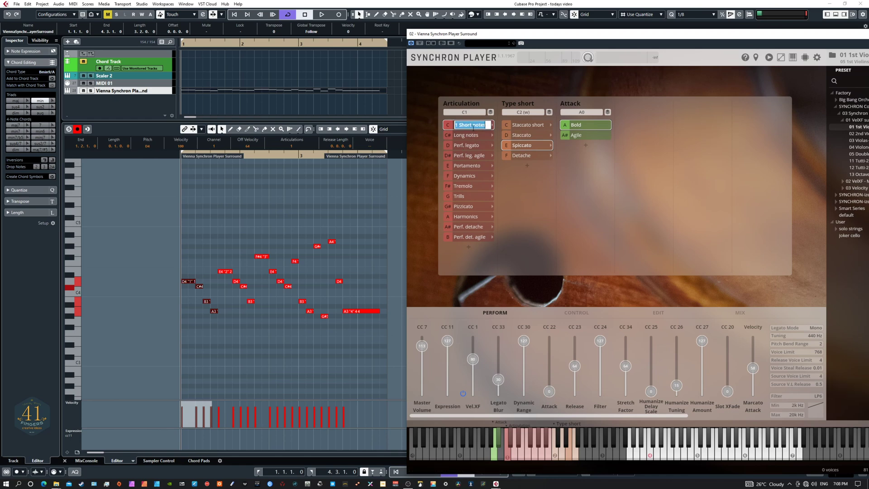
pyautogui.click(432, 147)
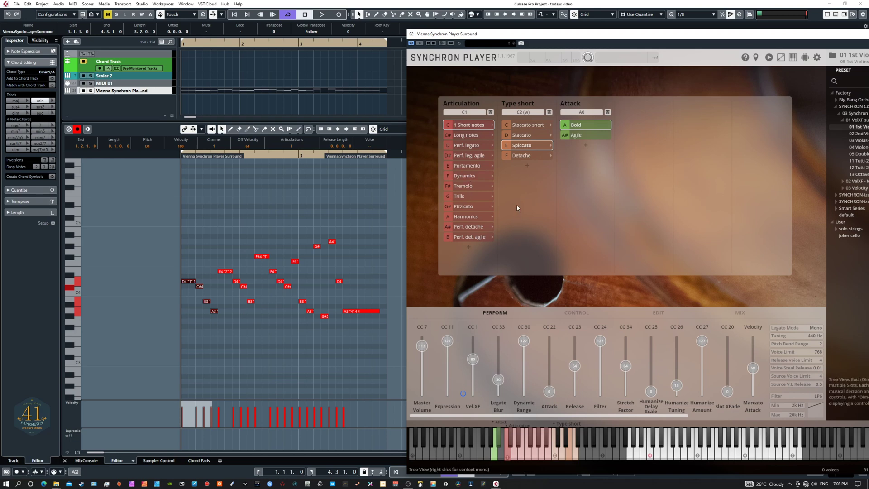
pyautogui.click(473, 113)
pyautogui.moveTo(467, 143)
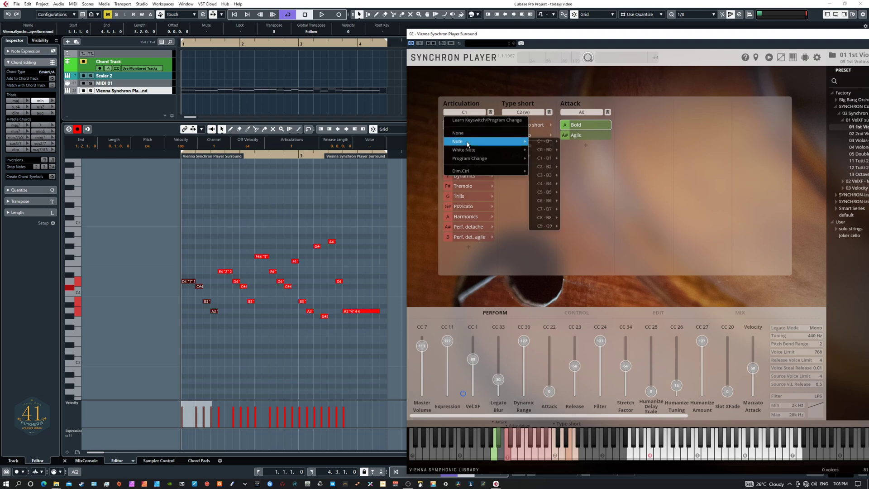
pyautogui.moveTo(554, 142)
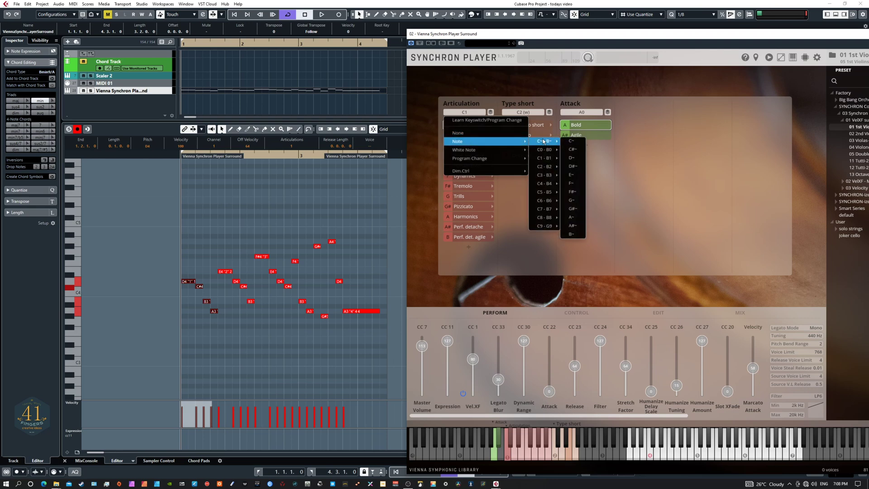
pyautogui.click(572, 143)
pyautogui.click(467, 114)
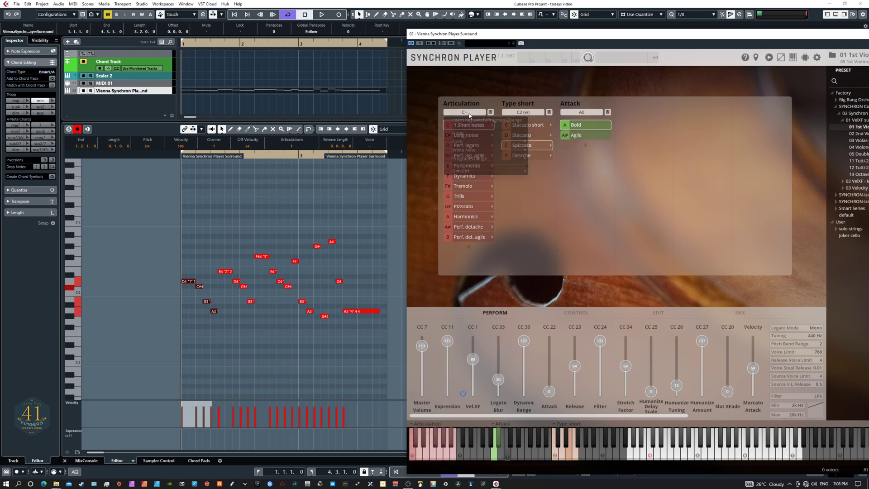
pyautogui.moveTo(468, 143)
pyautogui.moveTo(548, 143)
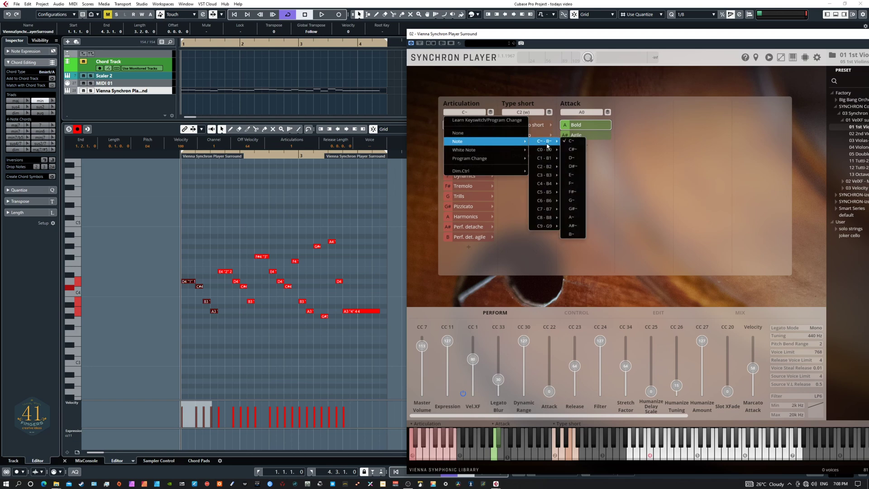
pyautogui.click(632, 197)
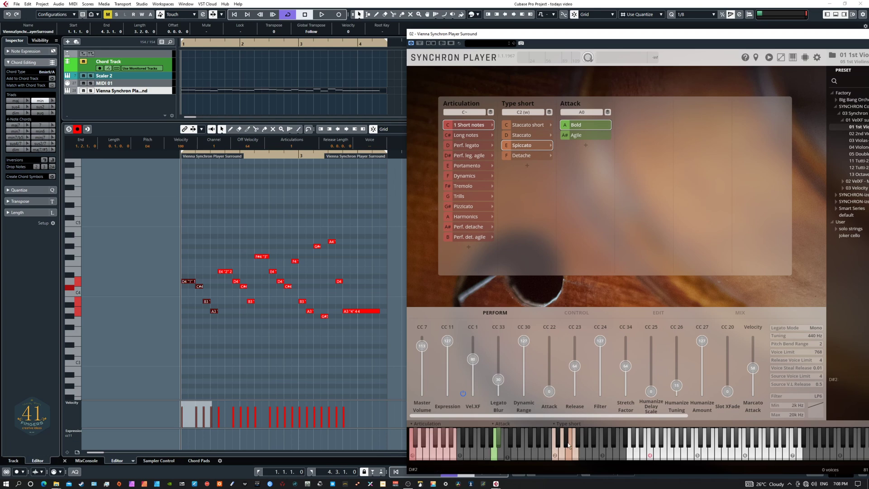
# Set the slot controllers of the Type short and Attack columns to None
pyautogui.click(522, 112)
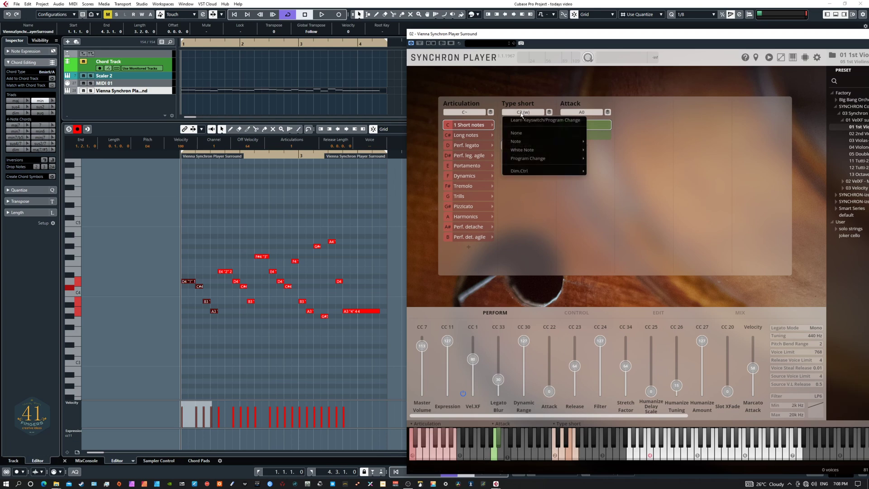
pyautogui.click(517, 133)
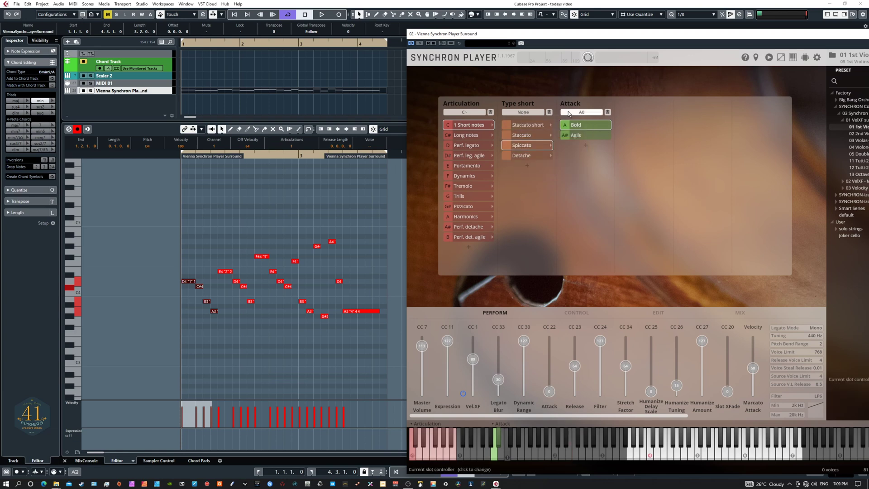
pyautogui.click(570, 112)
pyautogui.click(580, 133)
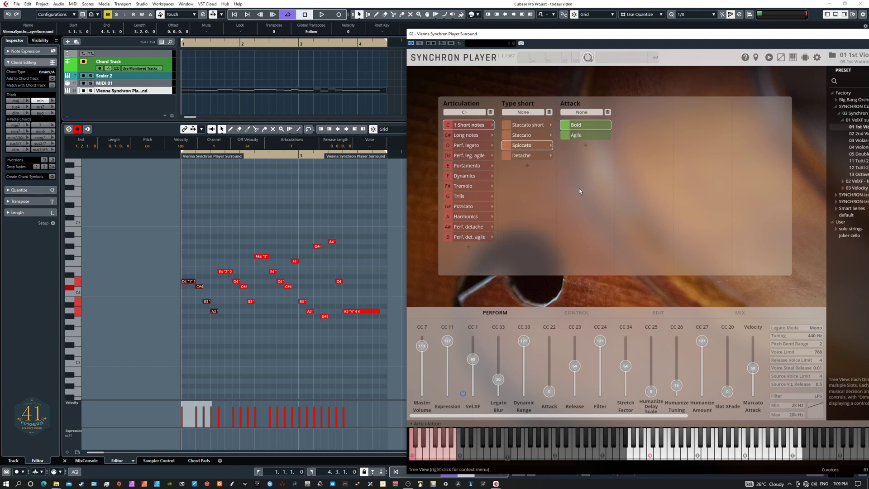
# Copy the "1 Short notes" slot and paste three copies of it at the end of the Articulation column
pyautogui.rightClick(468, 129)
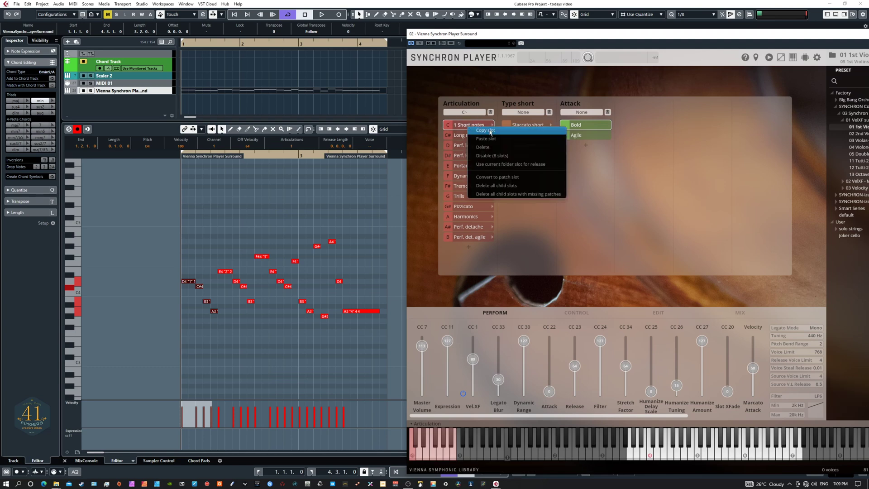
pyautogui.click(485, 131)
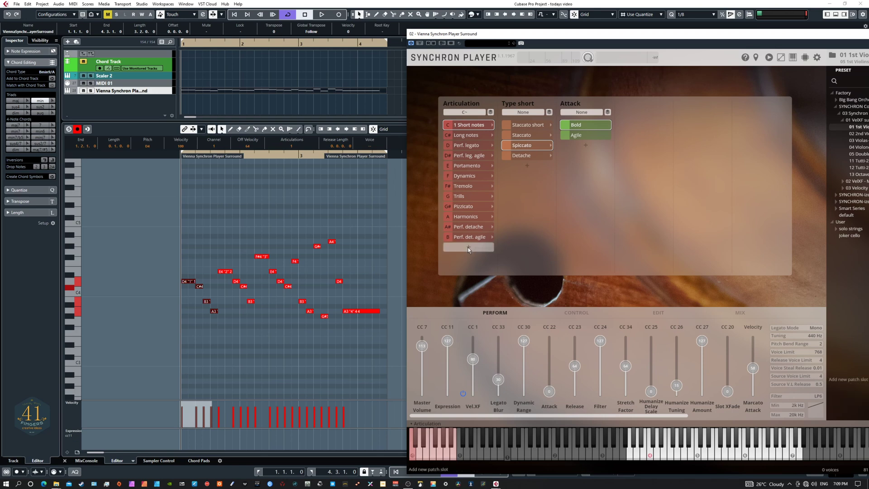
pyautogui.rightClick(468, 251)
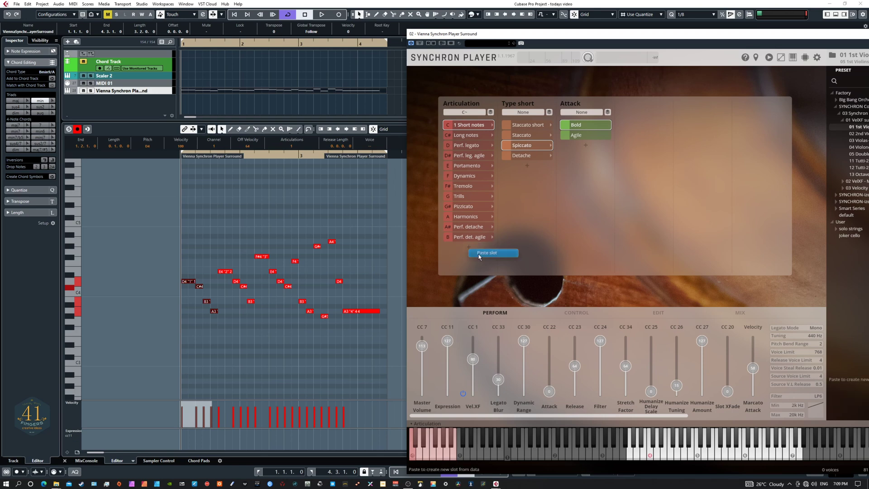
pyautogui.click(478, 257)
pyautogui.click(476, 257)
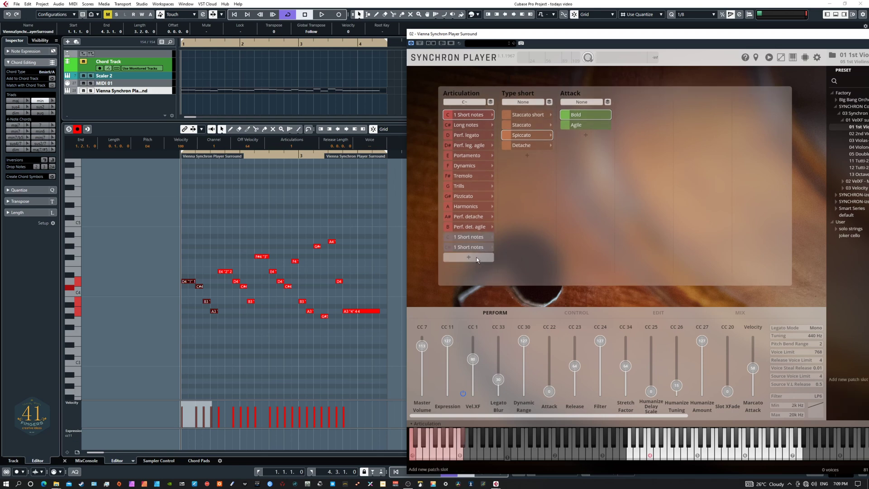
pyautogui.rightClick(470, 259)
pyautogui.click(476, 263)
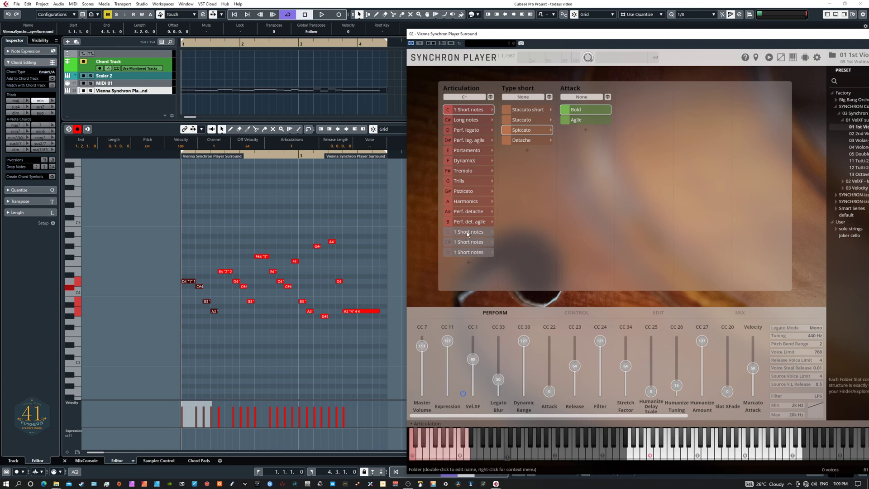
# Move the three pasted short notes slots directly below the original "1 Short notes", above Long notes
pyautogui.moveTo(469, 232); pyautogui.dragTo(465, 114)
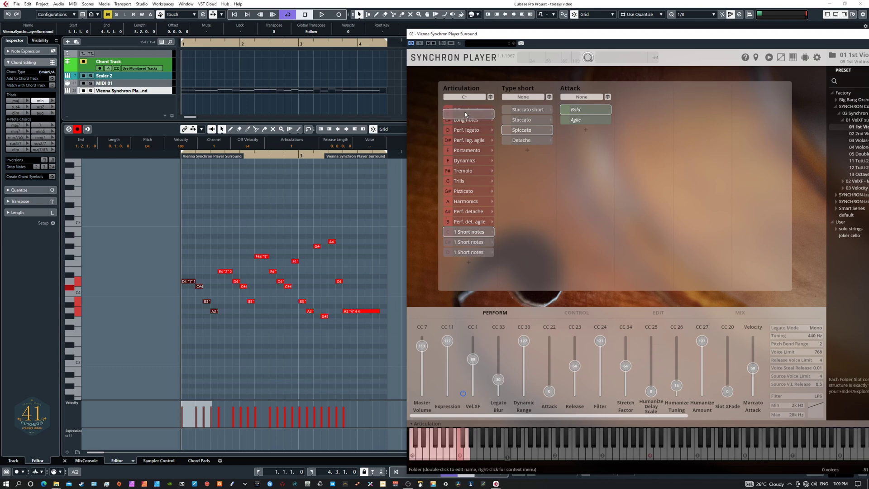
pyautogui.moveTo(466, 114); pyautogui.dragTo(466, 115)
pyautogui.moveTo(469, 242); pyautogui.dragTo(466, 125)
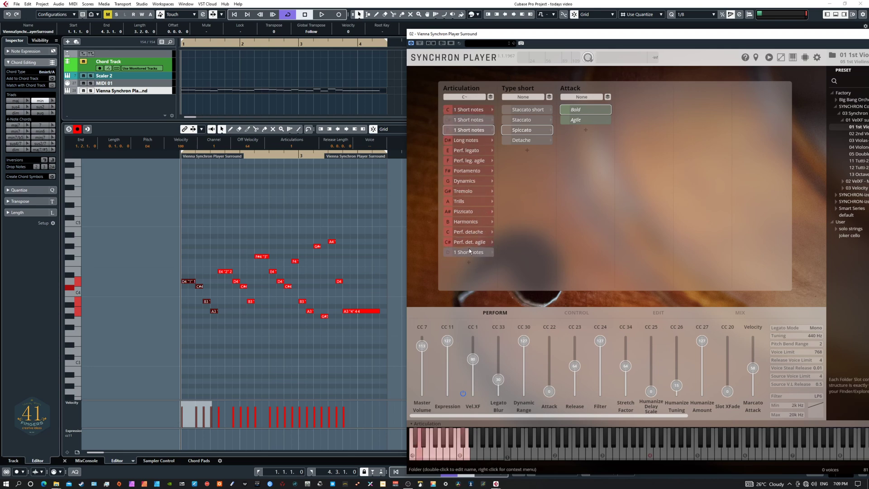
pyautogui.moveTo(466, 252); pyautogui.dragTo(466, 134)
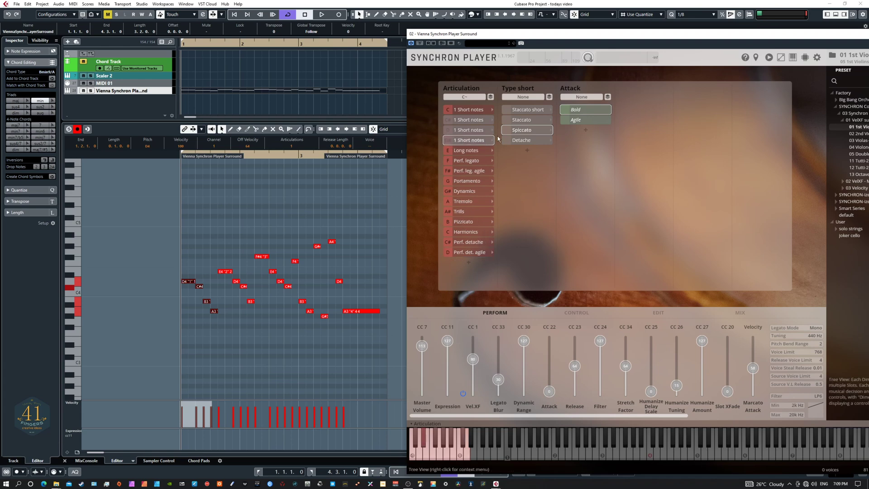
# Rename the first copied slot in the Articulation column to "2 Short notes"
pyautogui.doubleClick(458, 120)
pyautogui.click(456, 120)
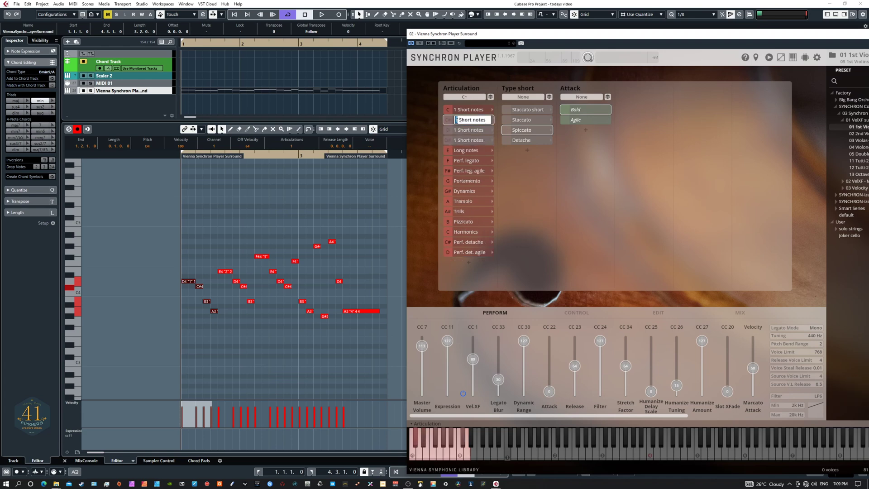
pyautogui.press('Delete')
pyautogui.write('2')
pyautogui.click(466, 131)
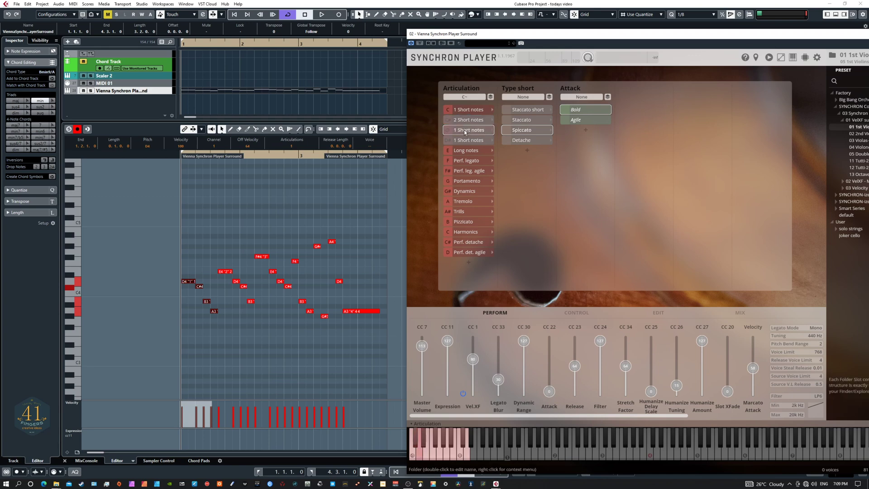
# Rename the second copied slot in the Articulation column to "3 Short notes"
pyautogui.doubleClick(459, 131)
pyautogui.click(458, 130)
pyautogui.press('Delete')
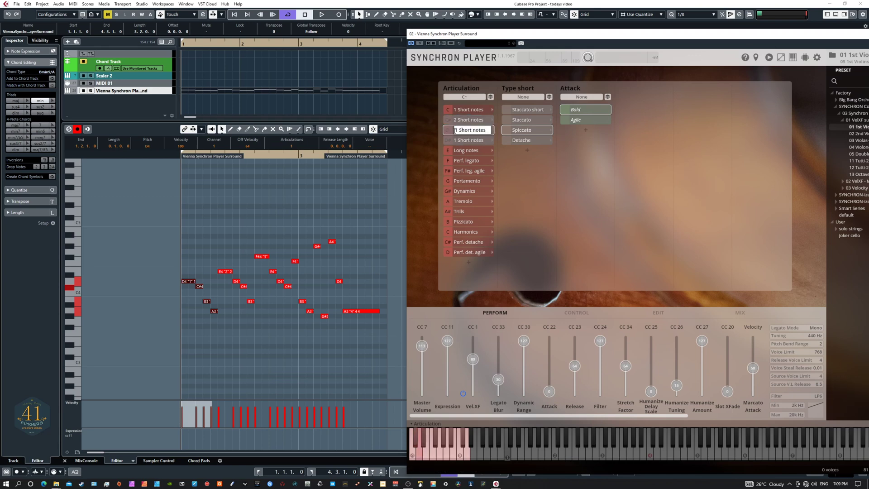
pyautogui.write('2')
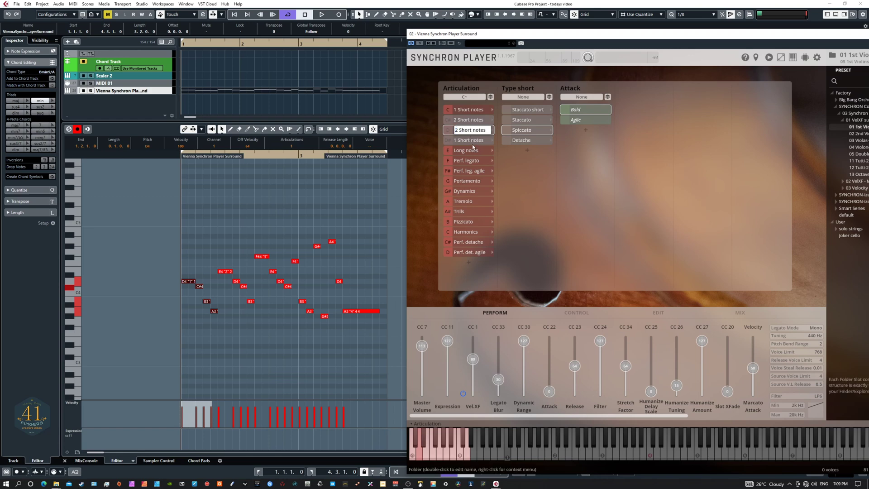
pyautogui.press('BackSpace')
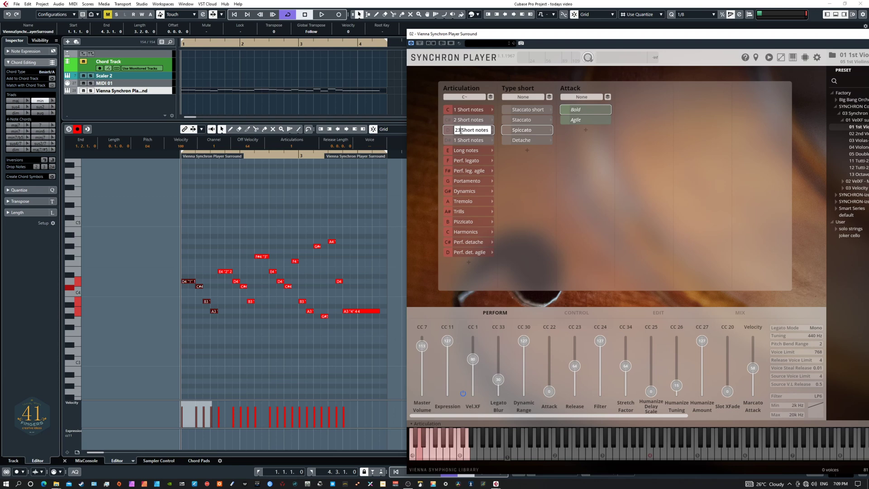
pyautogui.write('3')
pyautogui.click(465, 142)
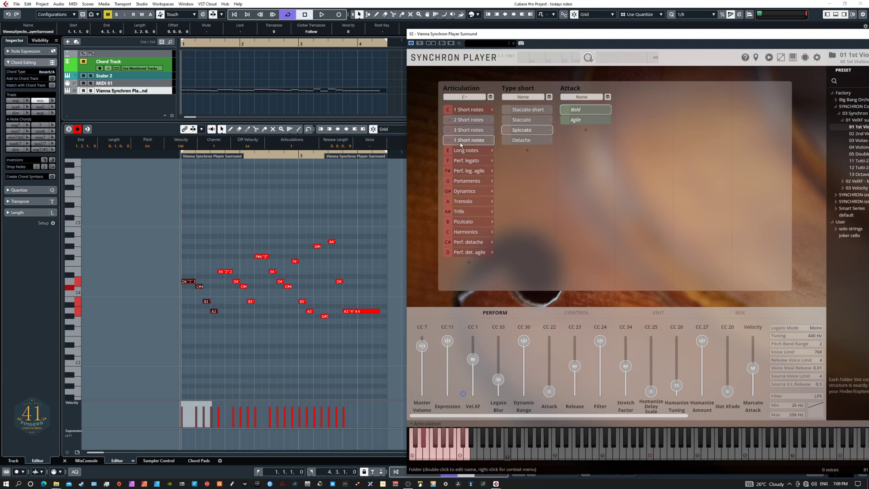
# Rename the third copied slot in the Articulation column to "4 Short notes"
pyautogui.doubleClick(458, 142)
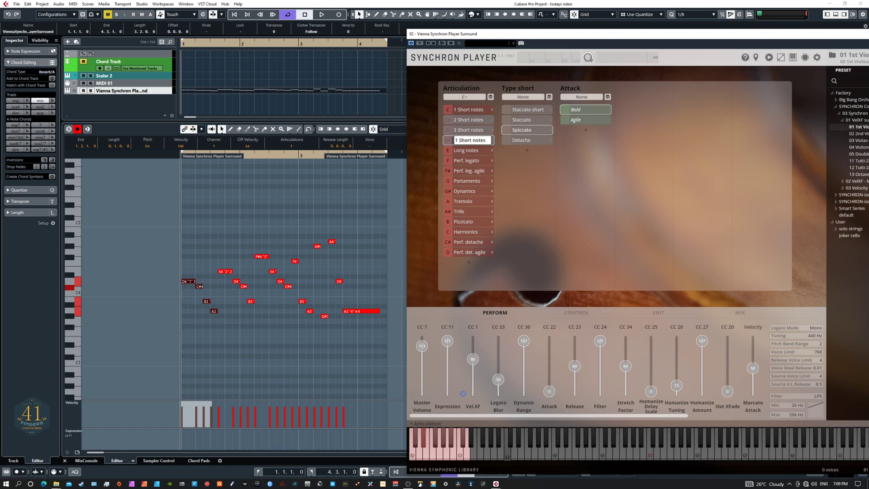
pyautogui.write('4')
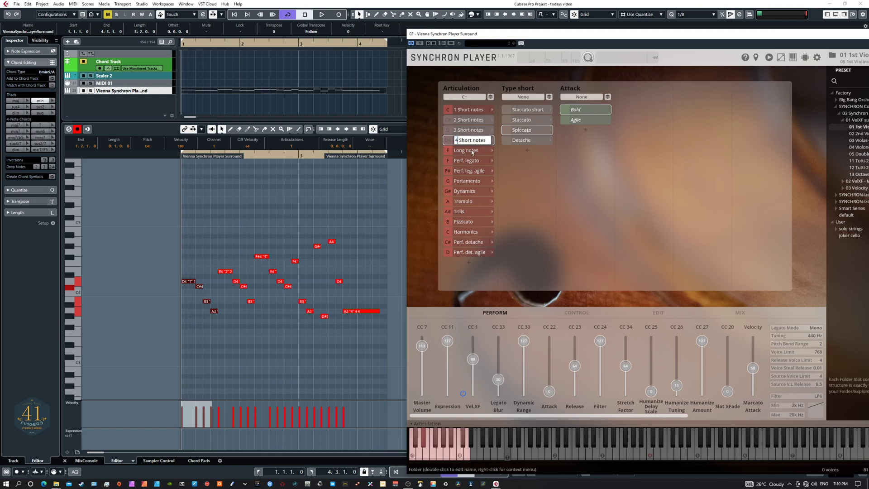
pyautogui.click(466, 150)
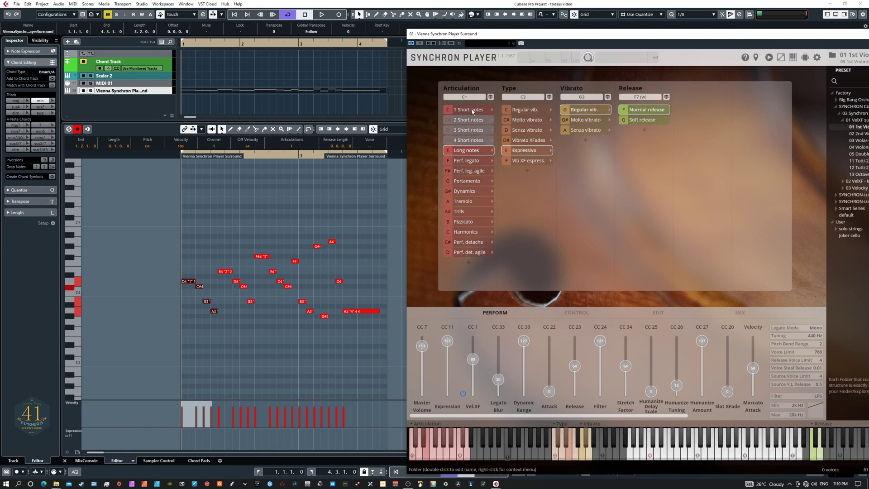
# Enable all slots of the instrument and check each of the four numbered short notes slots
pyautogui.rightClick(551, 206)
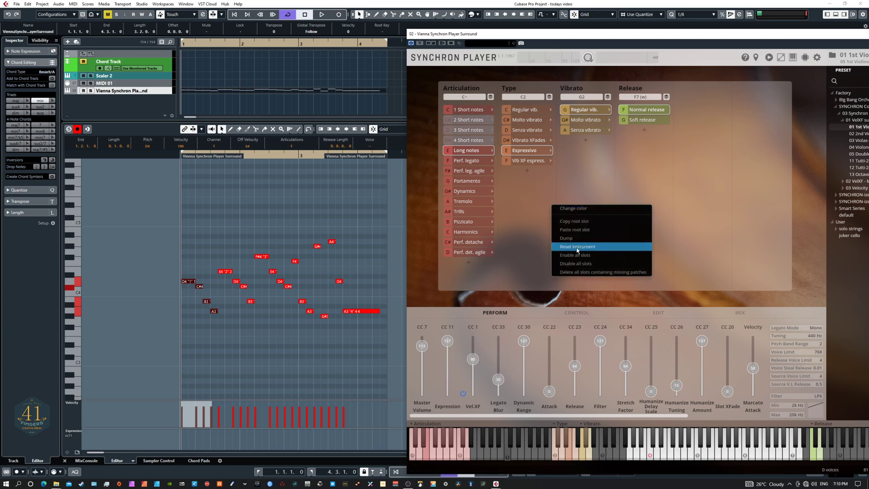
pyautogui.click(557, 253)
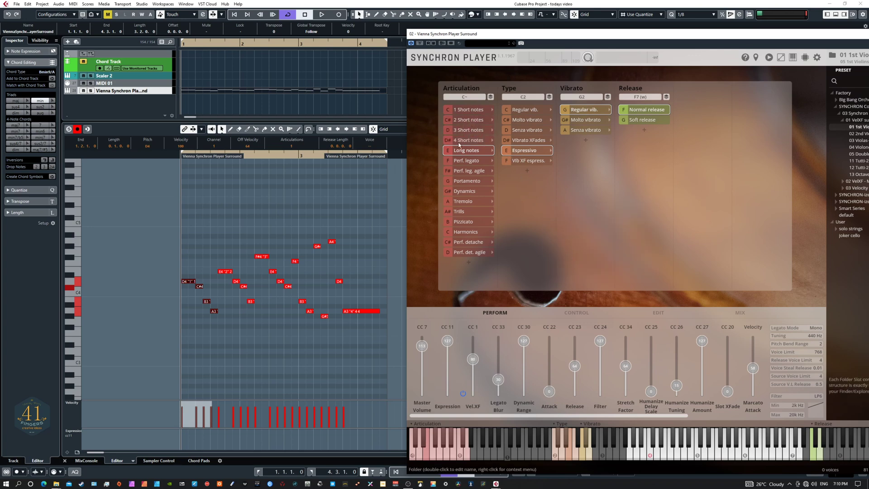
pyautogui.click(467, 110)
pyautogui.click(474, 123)
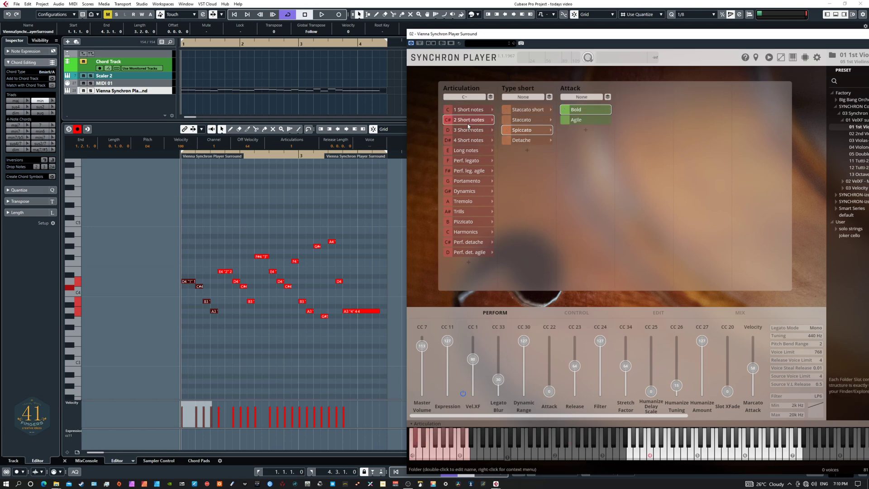
pyautogui.click(467, 129)
pyautogui.click(465, 141)
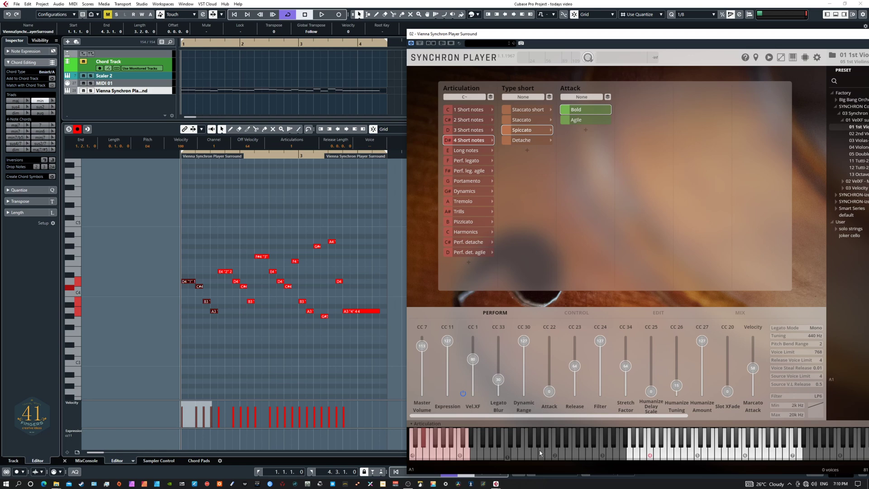
# Choose Staccato short as the type of "1 Short notes" and check the types of the other three short notes slots
pyautogui.click(471, 111)
pyautogui.click(524, 110)
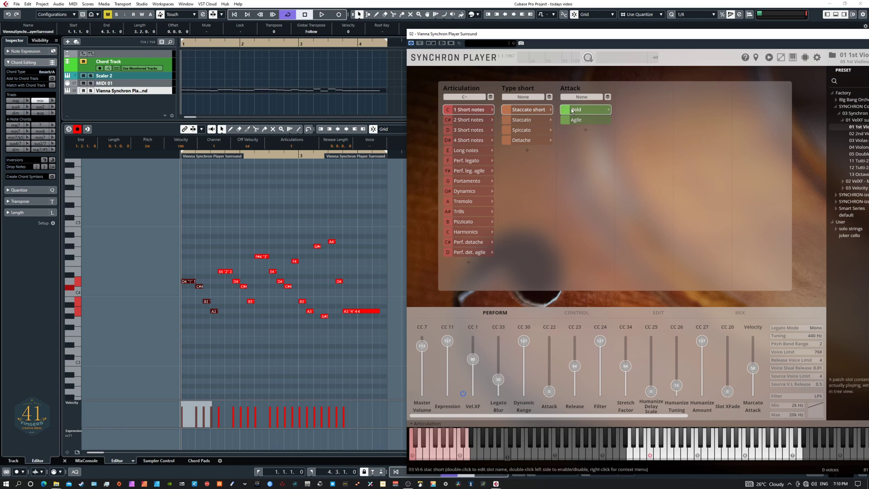
pyautogui.click(478, 120)
pyautogui.click(477, 131)
pyautogui.click(477, 140)
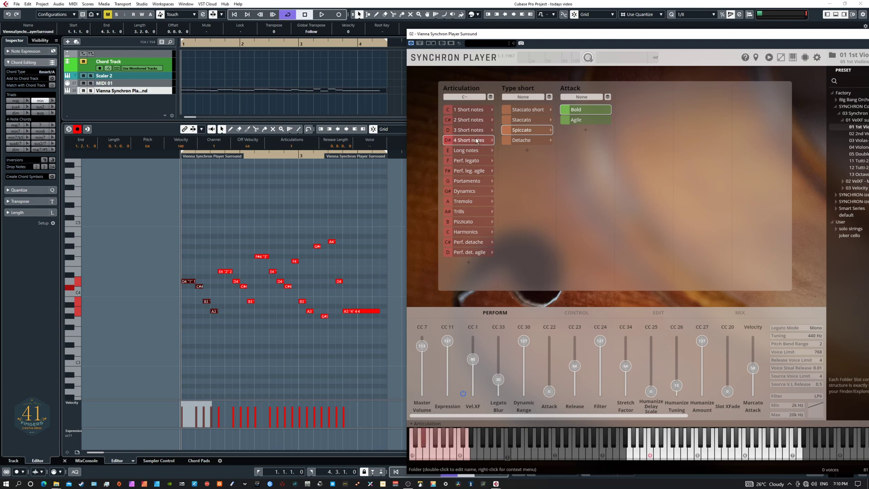
# Choose Detache as the type of "4 Short notes" and check the types of the other three short notes slots
pyautogui.click(478, 110)
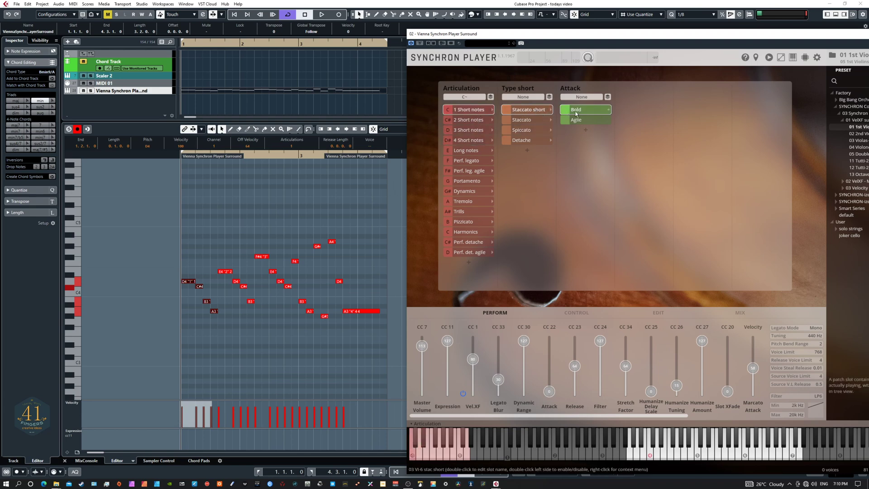
pyautogui.click(522, 122)
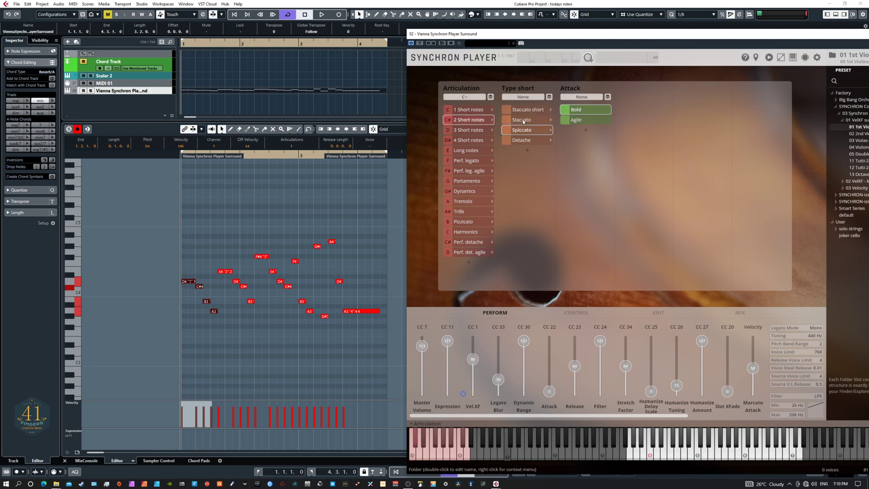
pyautogui.click(484, 131)
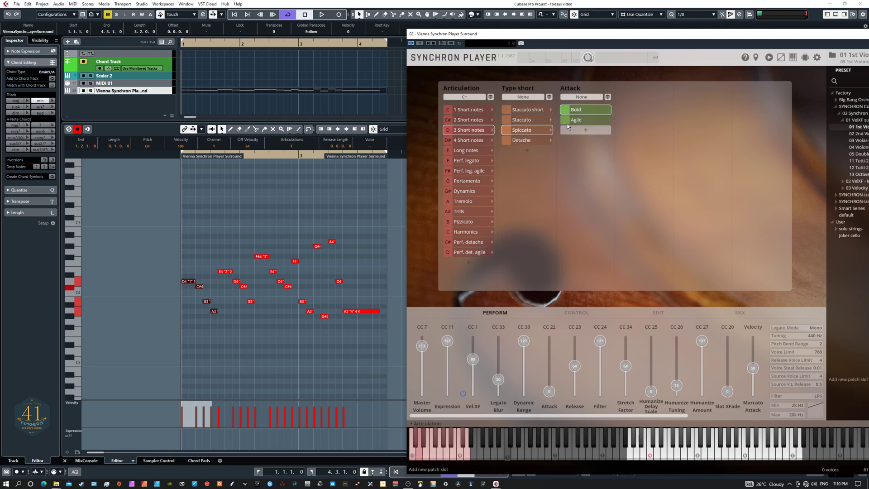
pyautogui.click(490, 140)
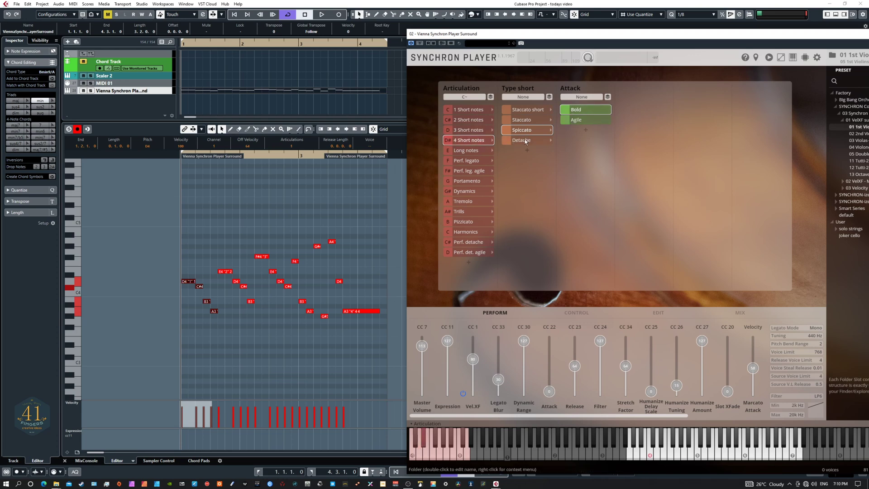
pyautogui.click(472, 110)
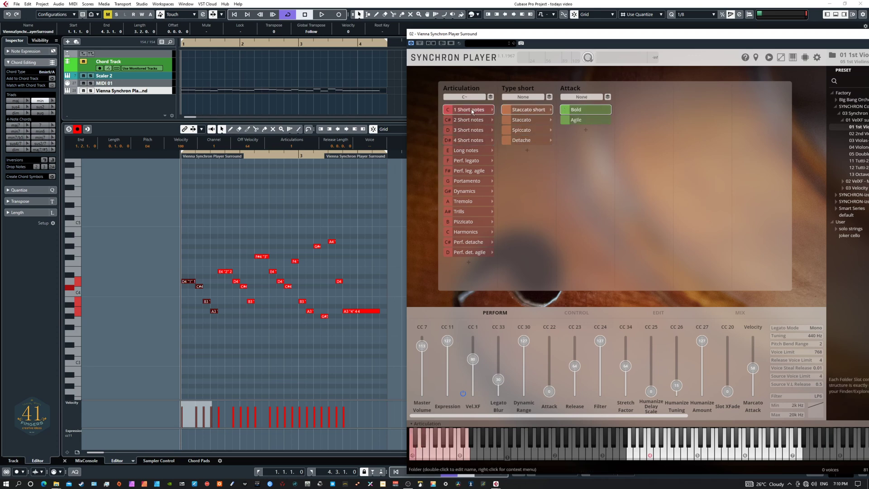
pyautogui.click(470, 120)
pyautogui.click(470, 130)
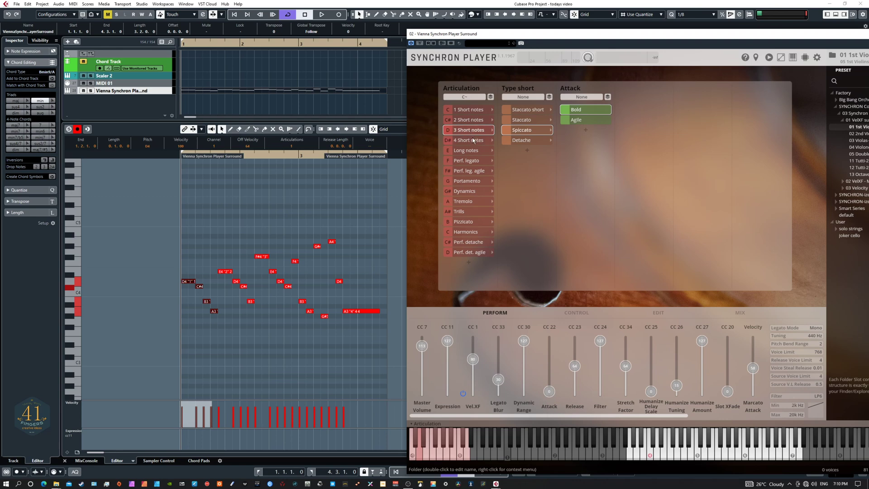
pyautogui.click(473, 141)
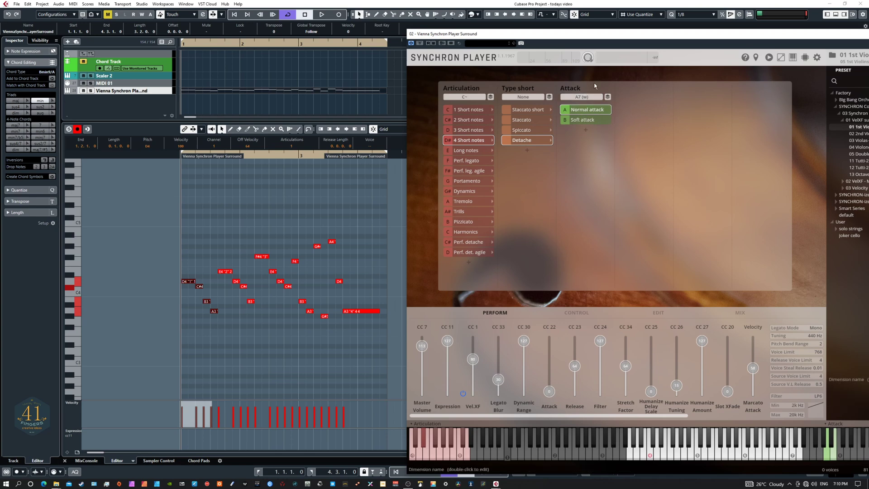
# Set the Attack keyswitch of Detache in "4 Short notes" to None and check the short notes and Long notes slots
pyautogui.click(583, 98)
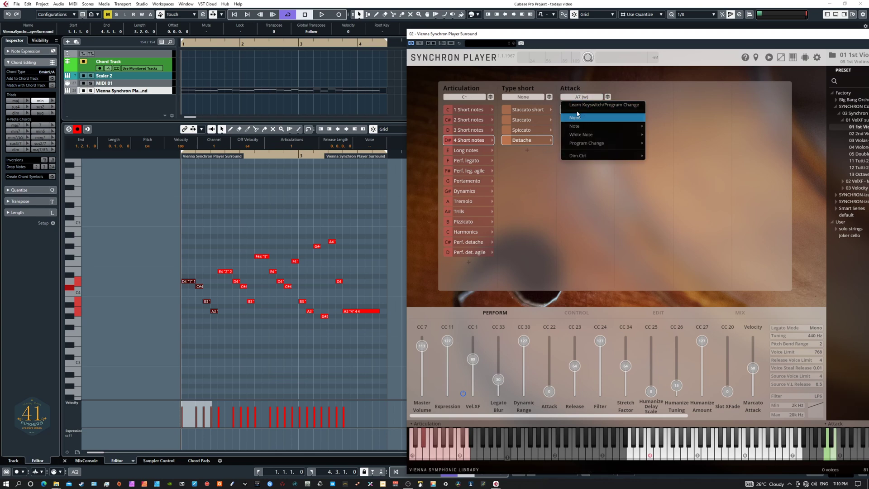
pyautogui.click(584, 118)
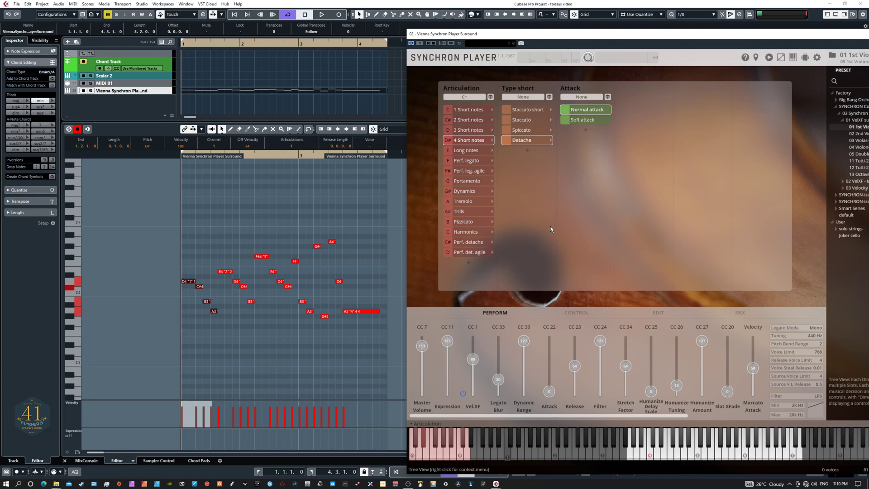
pyautogui.click(467, 111)
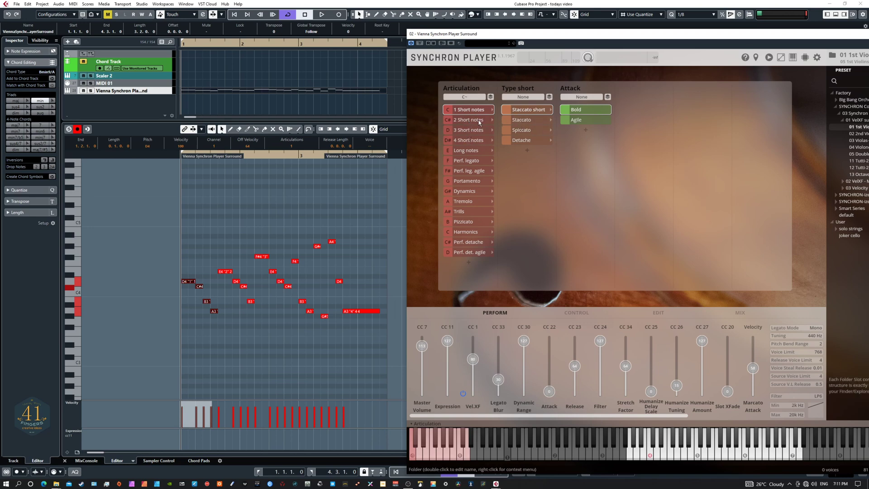
pyautogui.click(478, 123)
pyautogui.click(478, 132)
pyautogui.click(472, 142)
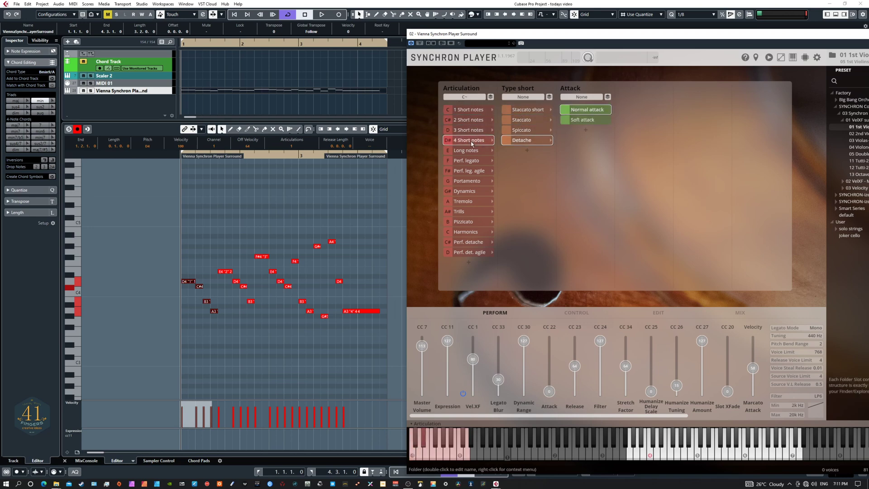
pyautogui.click(474, 112)
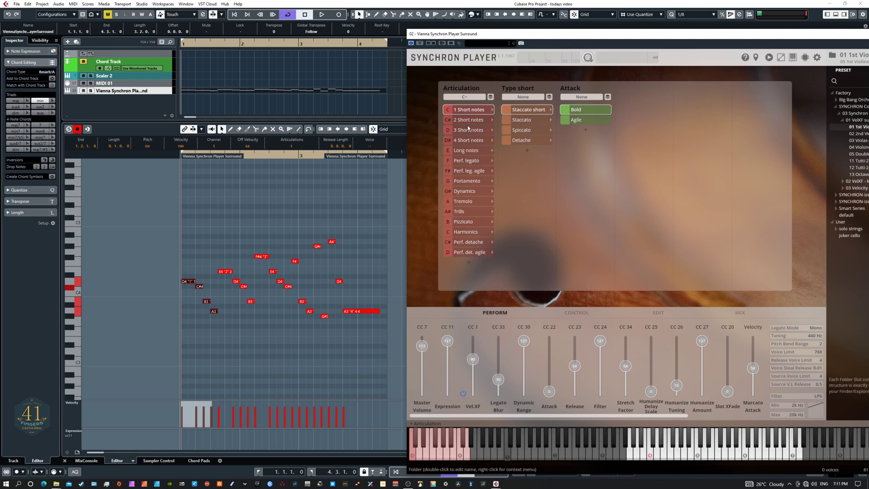
pyautogui.click(476, 150)
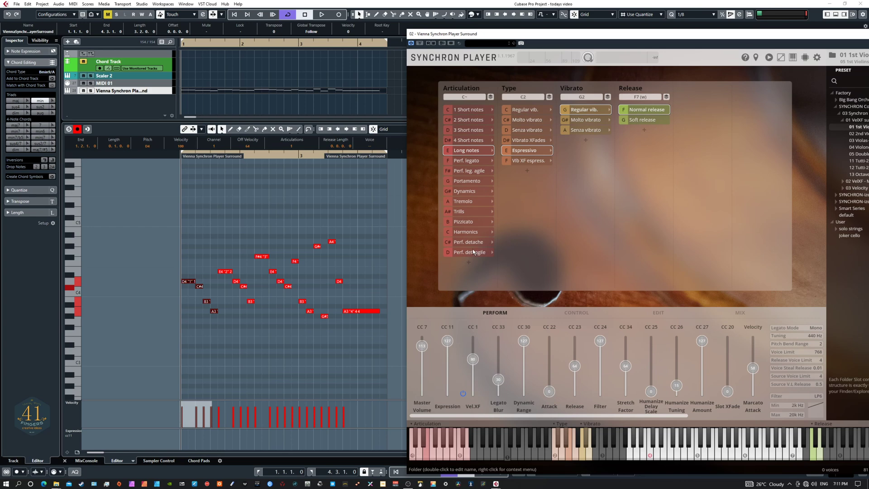
pyautogui.click(470, 110)
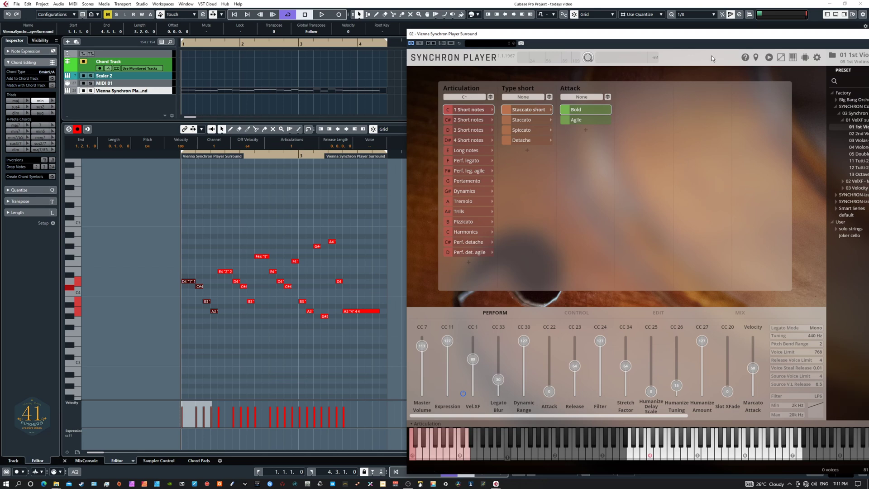
# Move the Synchron Player window so its preset browser is fully visible and collapse the User preset folder
pyautogui.moveTo(708, 39); pyautogui.dragTo(639, 25)
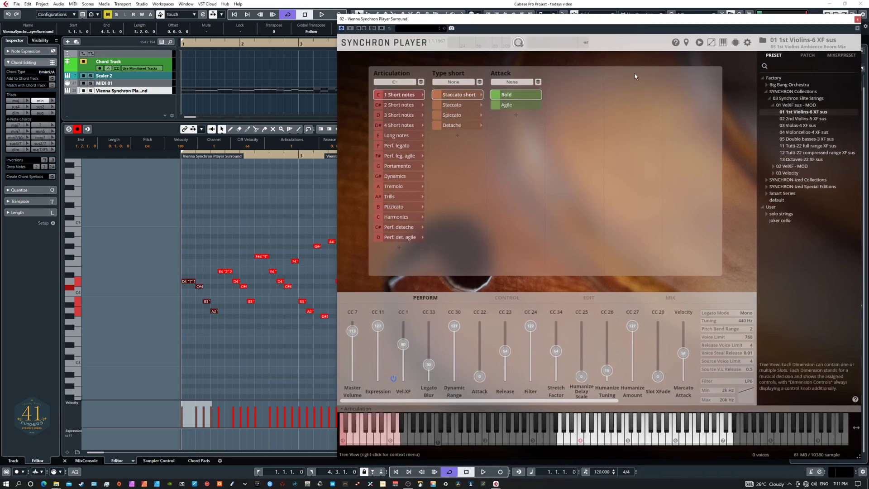
pyautogui.click(771, 208)
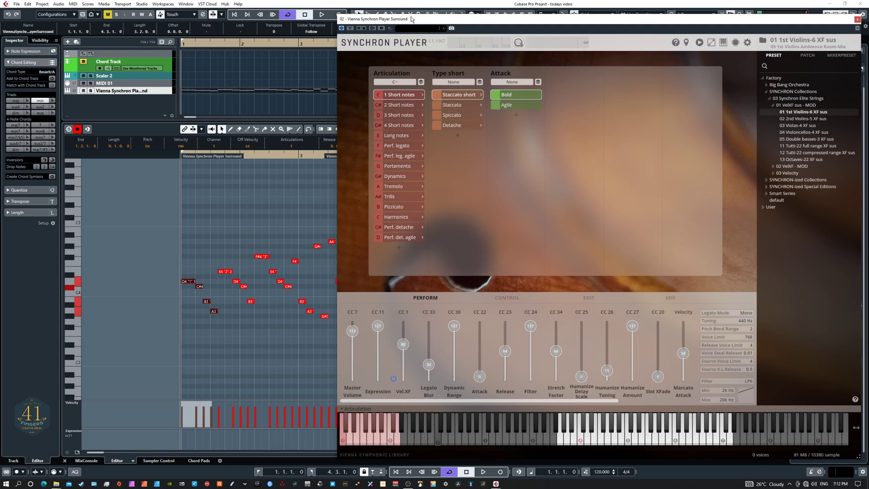
pyautogui.moveTo(412, 19); pyautogui.dragTo(367, 8)
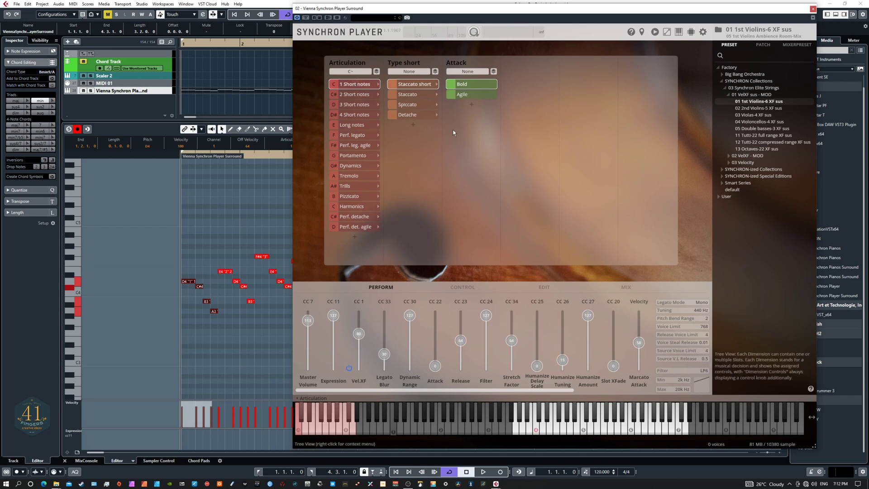
# Choose Auto-speed as the type of the Perf. leg. agile articulation
pyautogui.click(362, 96)
pyautogui.click(362, 109)
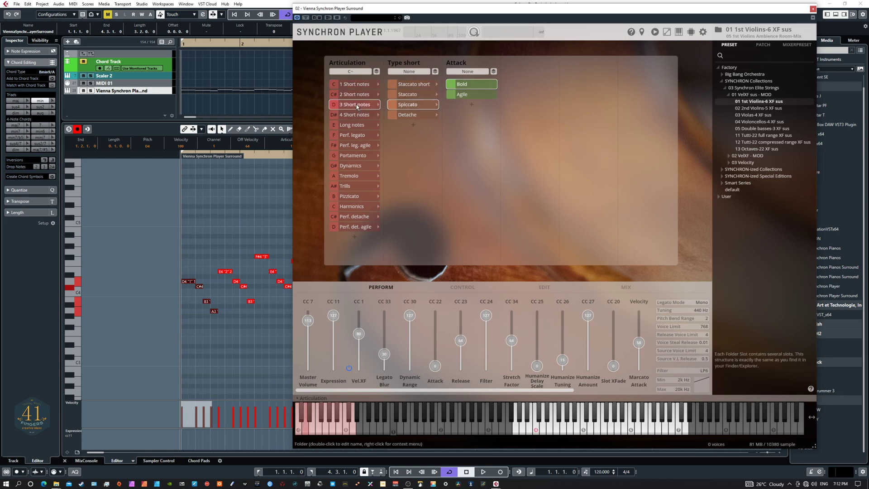
pyautogui.click(352, 126)
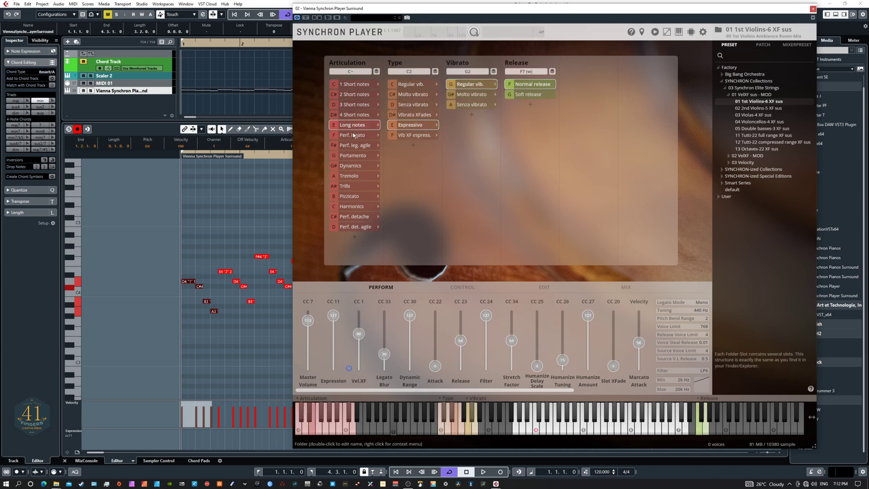
pyautogui.click(354, 136)
pyautogui.click(354, 146)
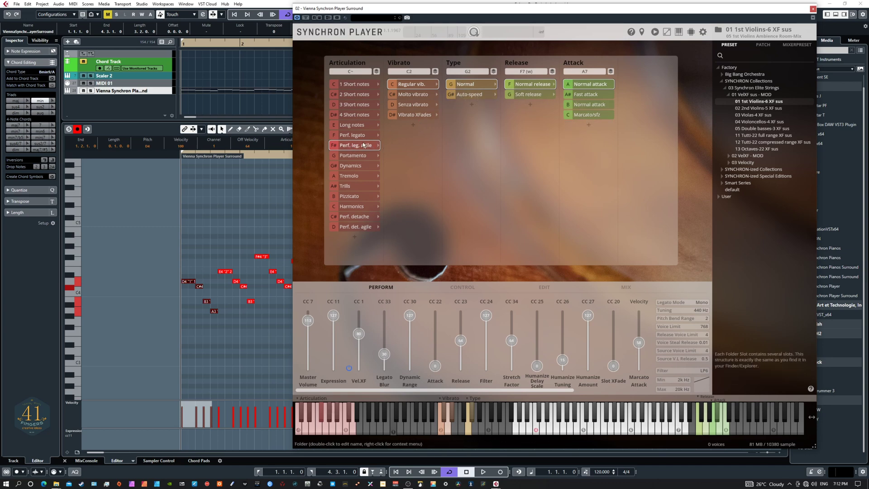
pyautogui.click(471, 96)
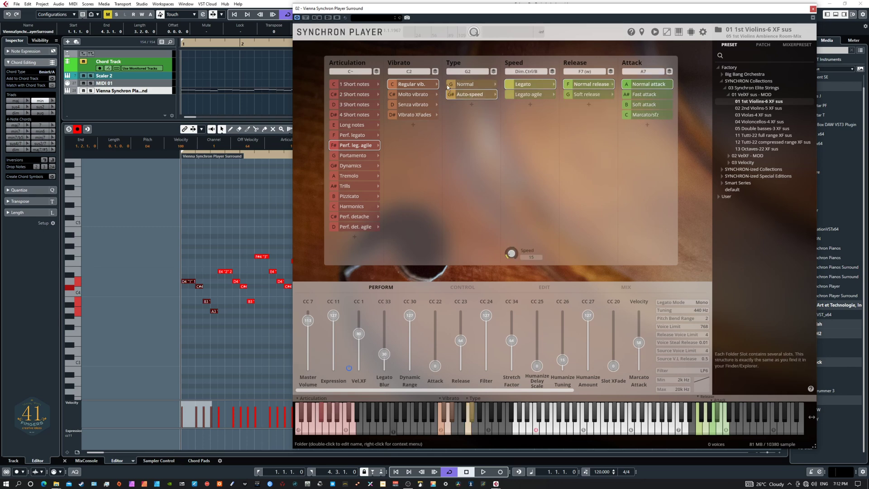
# Set the Attack, Release, Type and Vibrato keyswitches of Perf. leg. agile to None
pyautogui.click(640, 73)
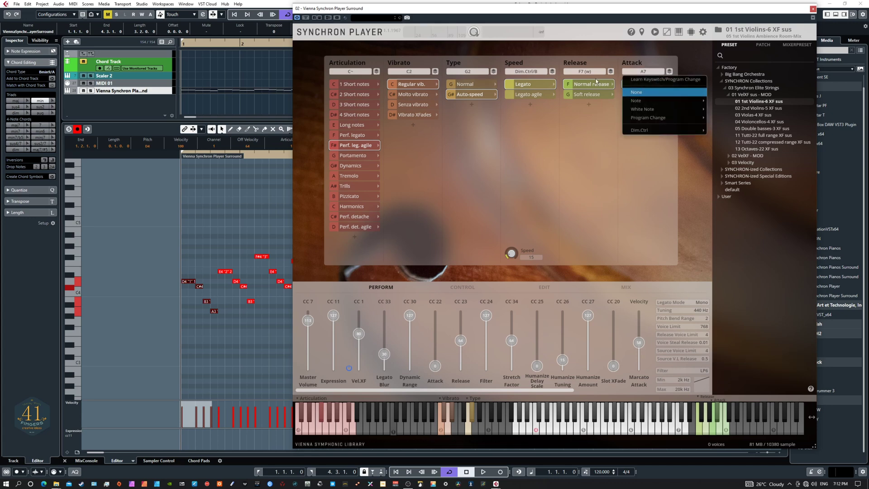
pyautogui.press('Return')
pyautogui.click(584, 71)
pyautogui.click(584, 92)
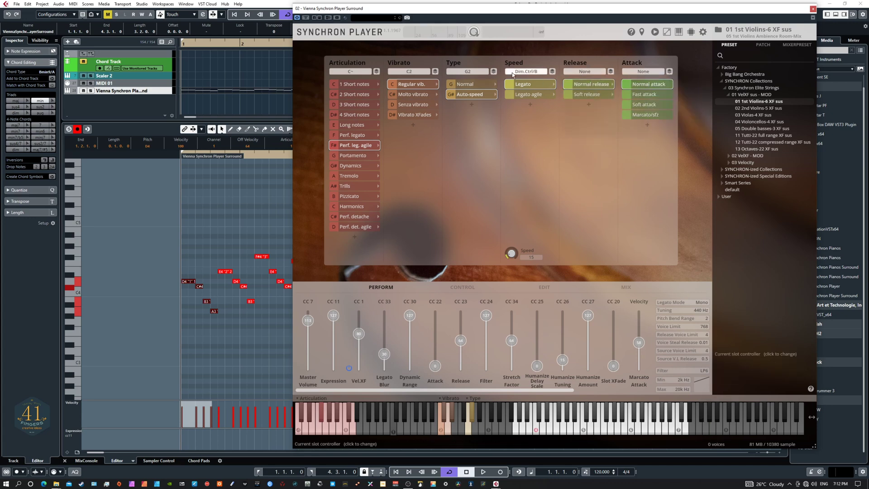
pyautogui.click(462, 72)
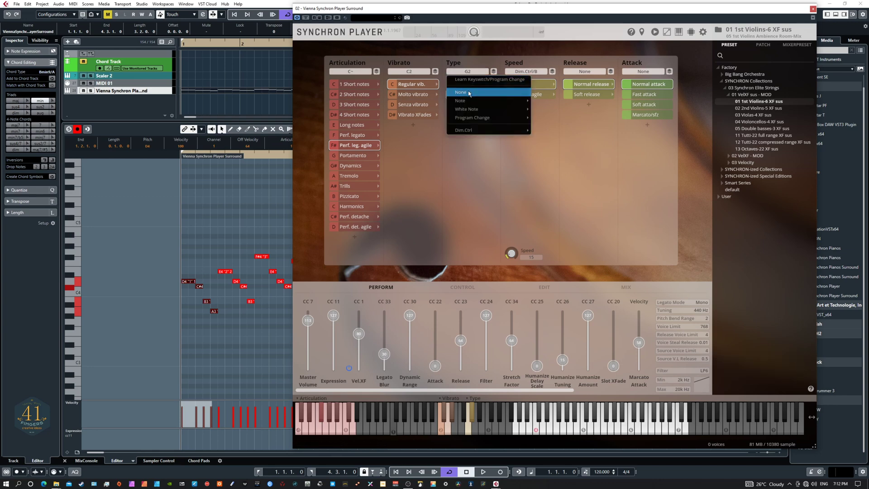
pyautogui.click(469, 92)
pyautogui.click(407, 72)
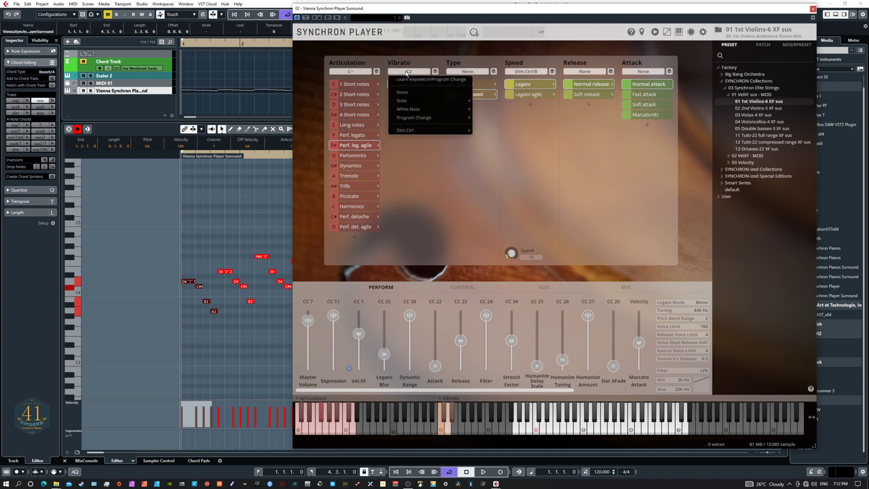
pyautogui.click(413, 93)
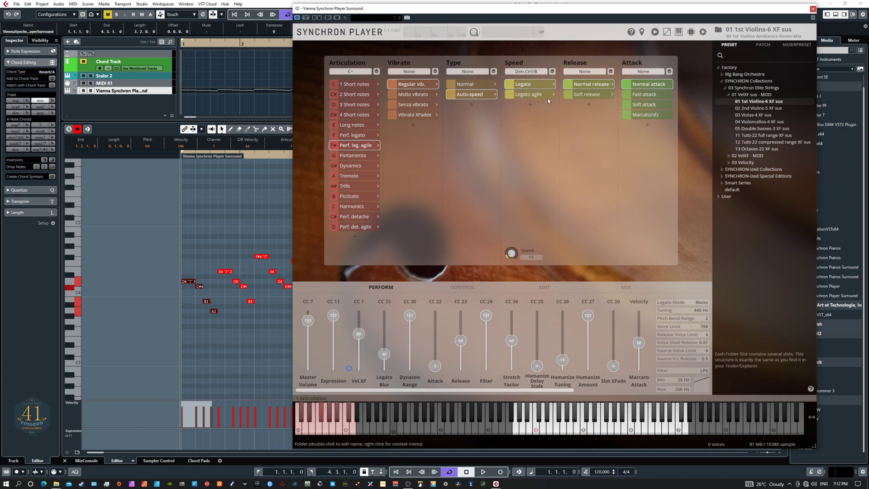
# Compare the dimensions of the Perf. legato, Long notes, Perf. leg. agile and "1 Short notes" slots
pyautogui.click(358, 135)
pyautogui.click(354, 125)
pyautogui.click(349, 146)
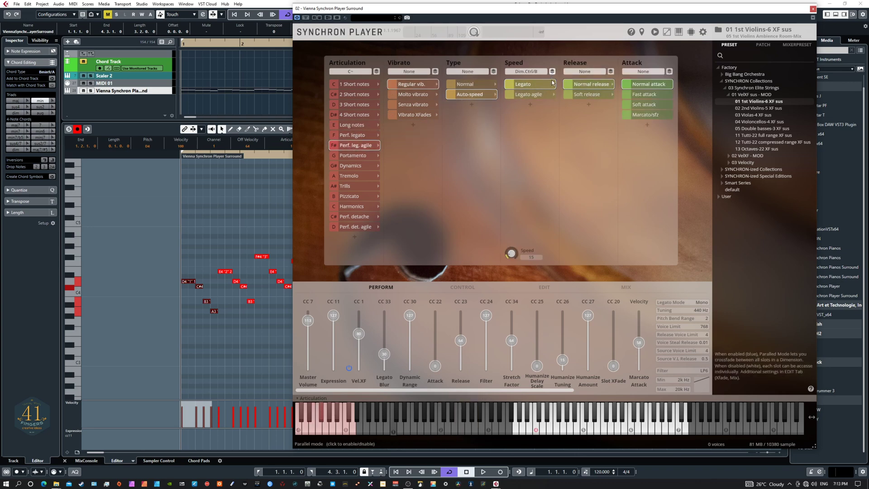
pyautogui.click(357, 85)
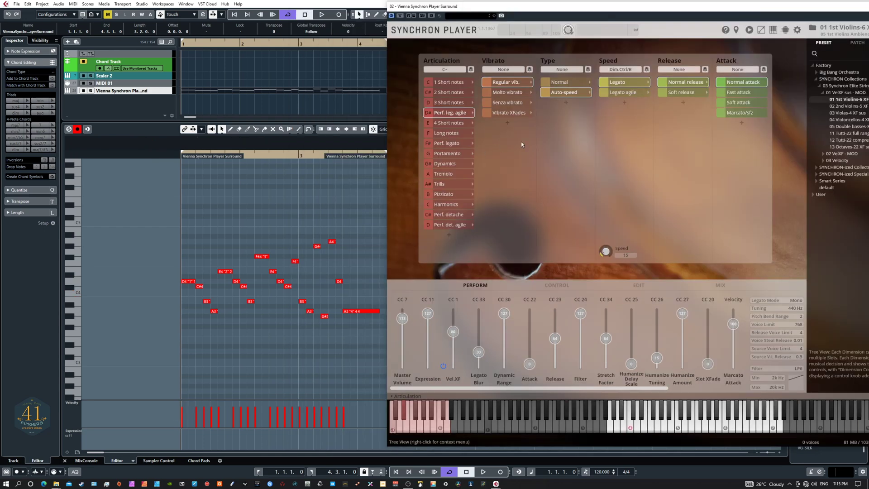
# Check the types of the first two short notes slots and choose Detache as the type of "3 Short notes"
pyautogui.click(438, 85)
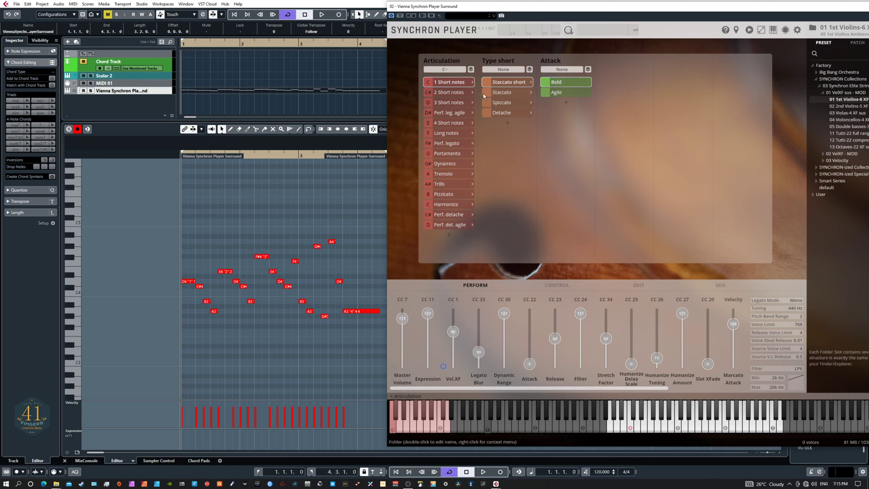
pyautogui.click(451, 93)
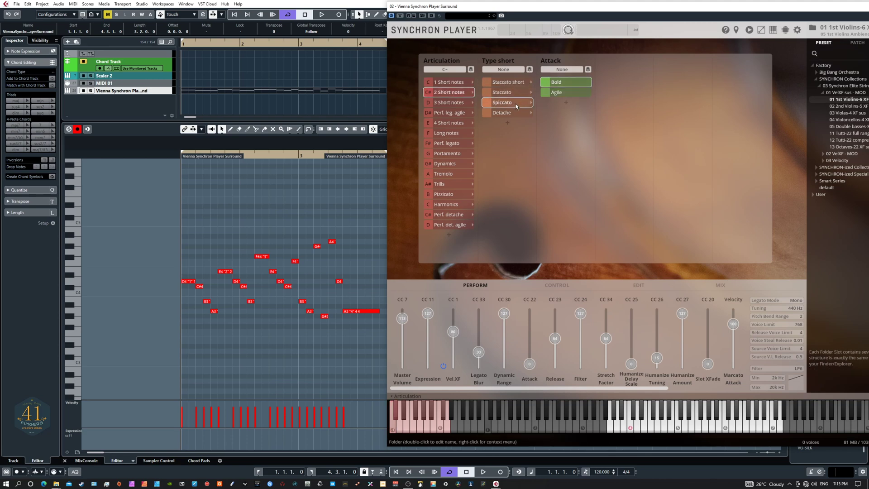
pyautogui.click(451, 104)
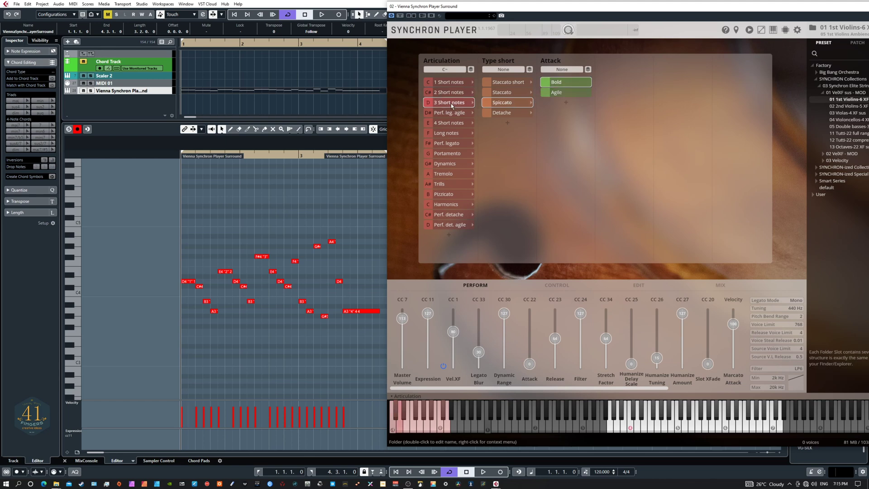
pyautogui.click(506, 113)
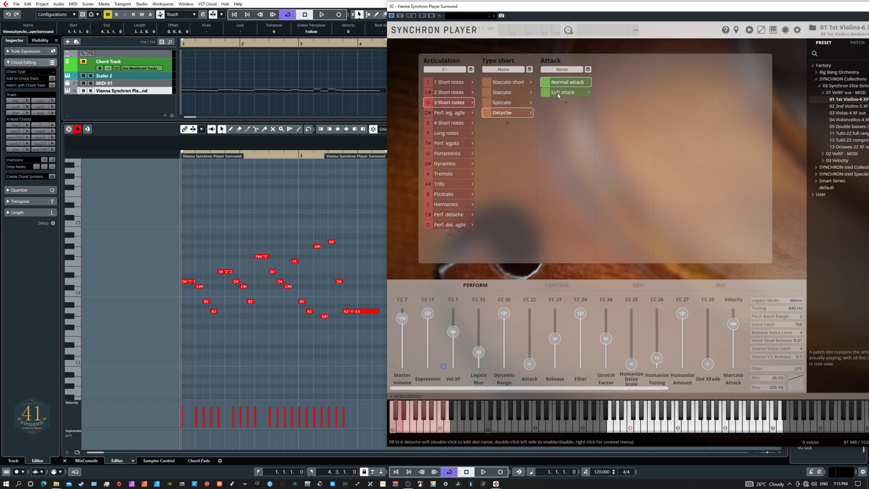
# Rename the Perf. leg. agile articulation slot as "4 Perf. leg. agile"
pyautogui.click(449, 113)
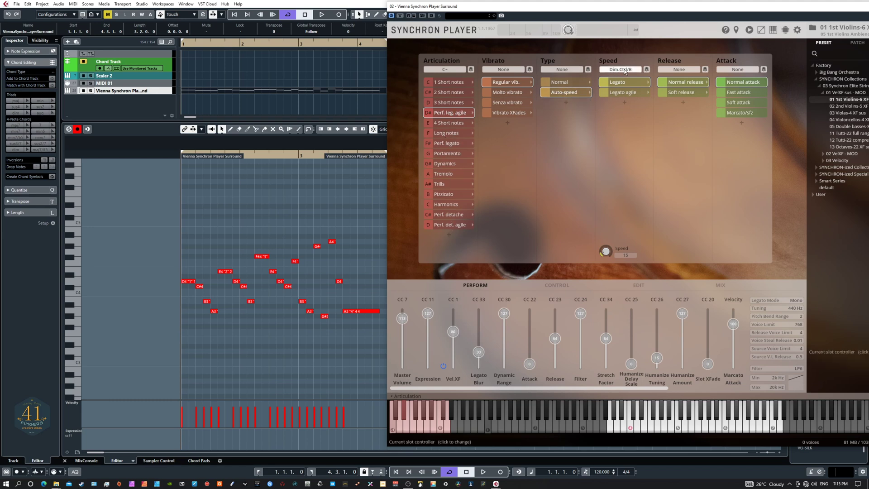
pyautogui.doubleClick(438, 114)
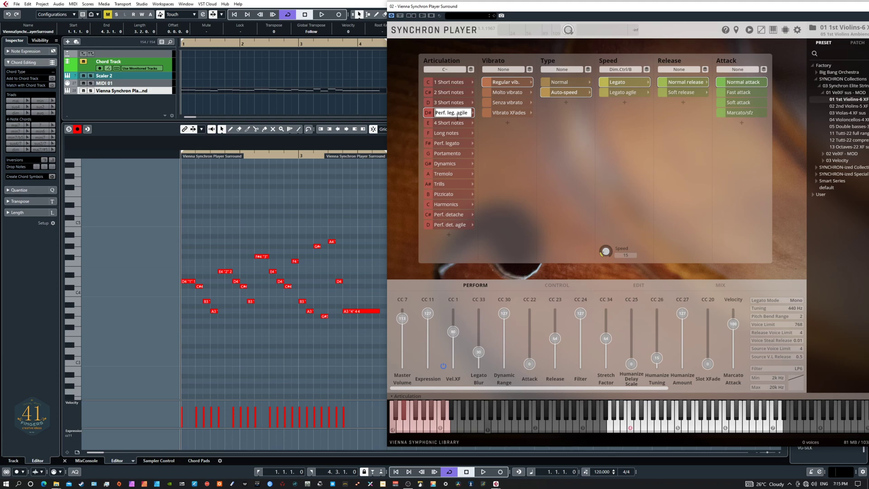
pyautogui.write('4')
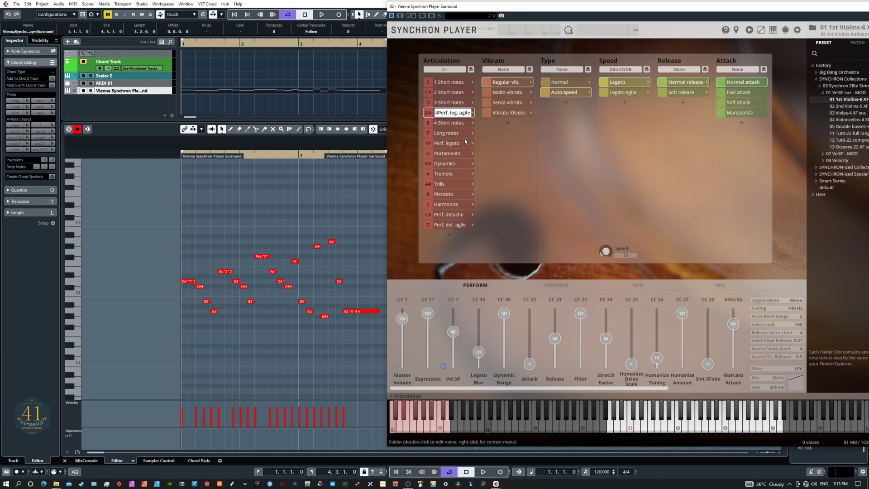
pyautogui.press('Return')
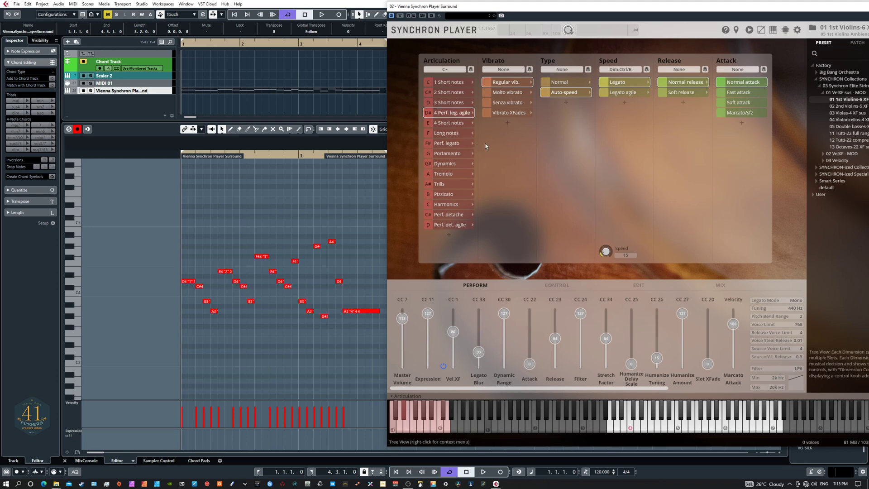
# Remove the number from the "4 Short notes" slot so it is named "Short notes"
pyautogui.click(437, 124)
pyautogui.click(438, 124)
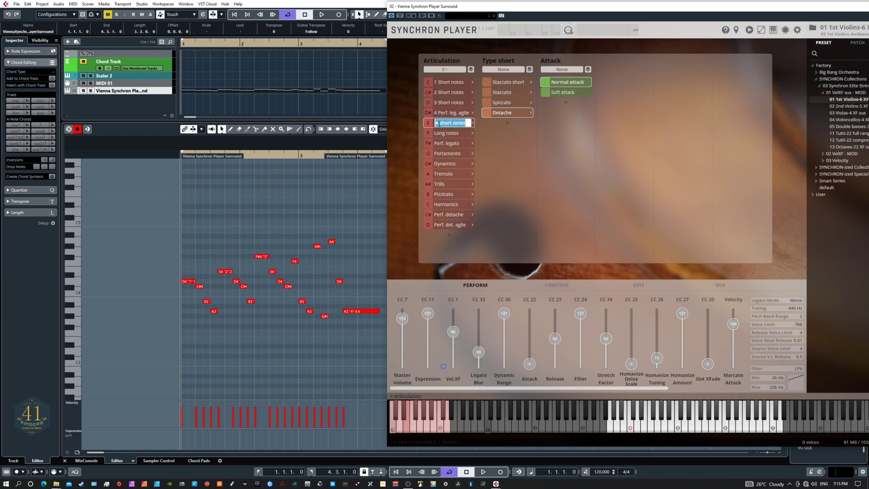
pyautogui.click(438, 123)
pyautogui.press('Delete')
pyautogui.press('Delete')
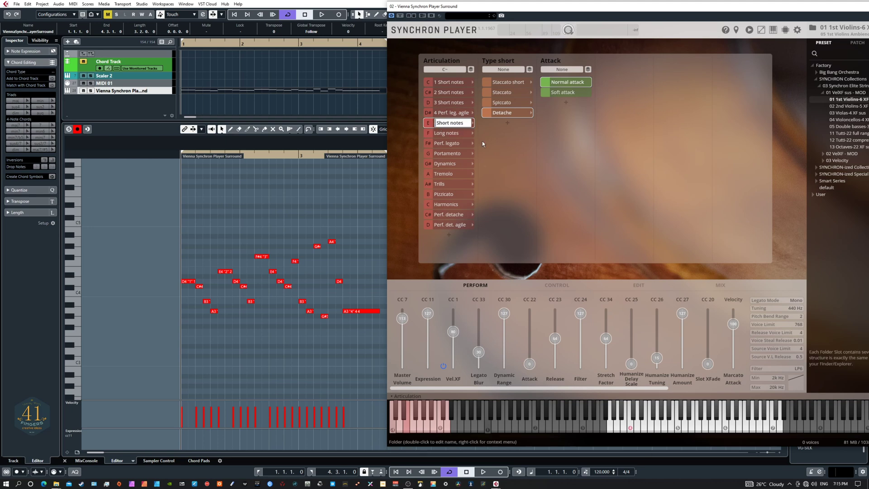
pyautogui.press('Return')
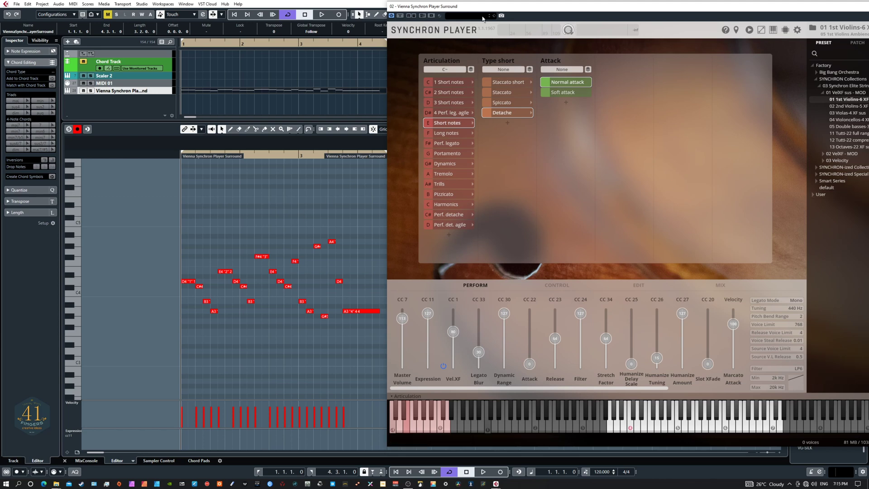
# Turn off cycle playback, and clear and reapply articulation 1 on the first four notes of the phrase
pyautogui.moveTo(472, 8)
pyautogui.mouseDown()
pyautogui.moveTo(516, 10)
pyautogui.moveTo(480, 14)
pyautogui.mouseUp()
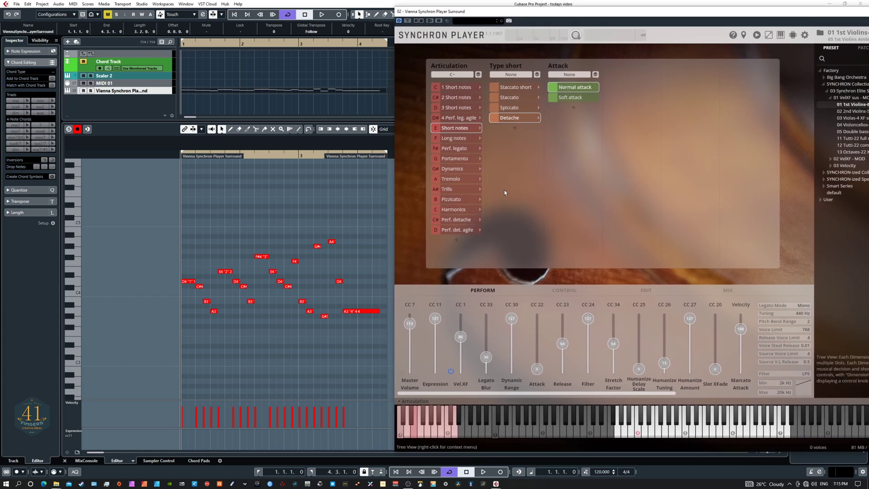
pyautogui.moveTo(177, 259); pyautogui.dragTo(215, 332)
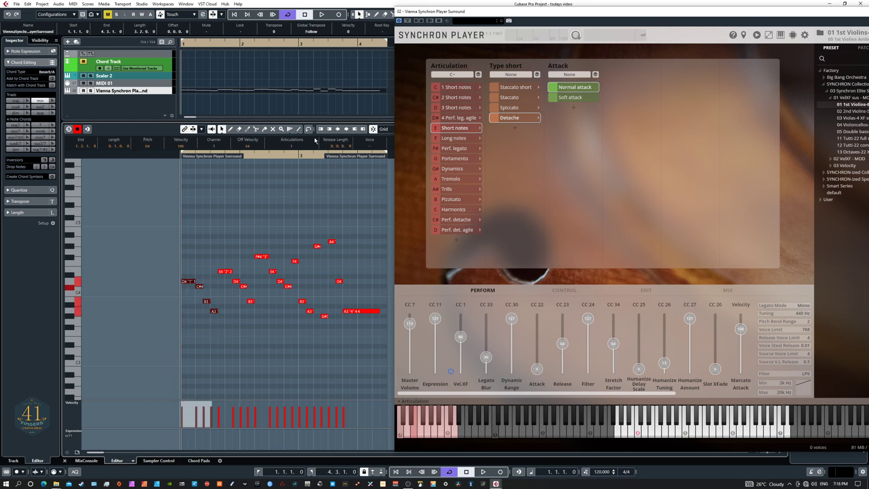
pyautogui.click(293, 151)
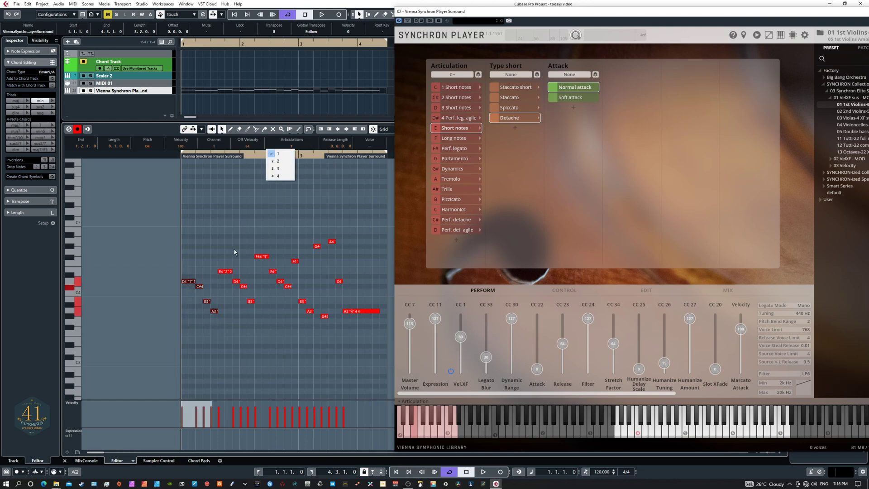
pyautogui.moveTo(180, 268); pyautogui.dragTo(215, 327)
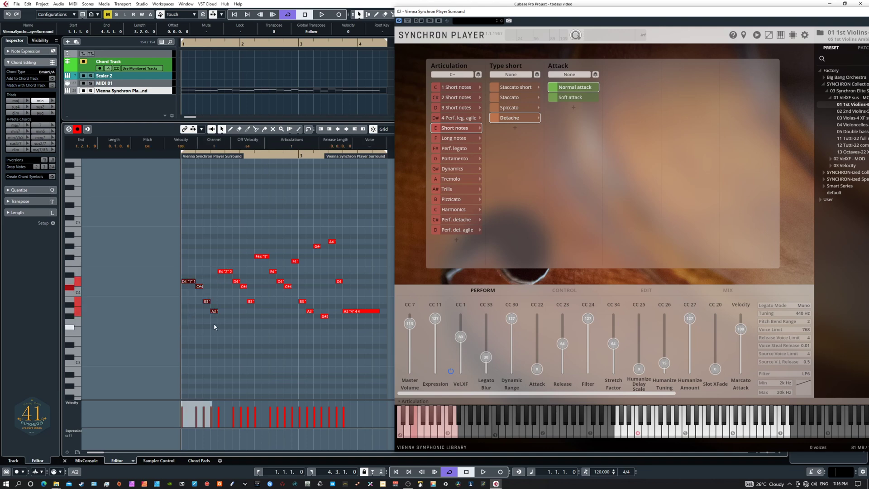
pyautogui.press('KP_Divide')
pyautogui.click(292, 150)
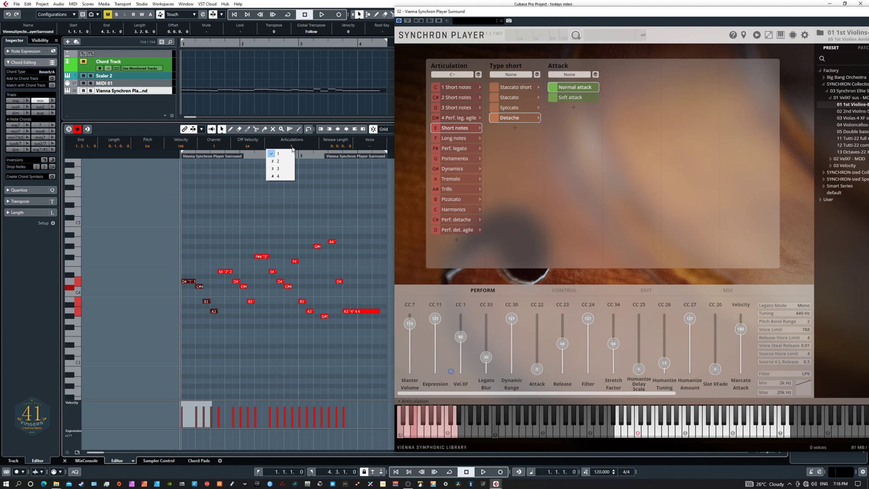
pyautogui.click(279, 153)
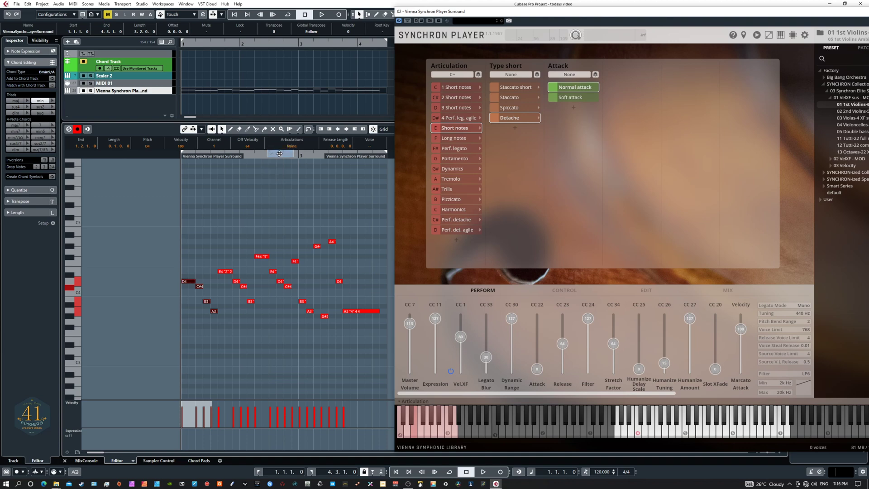
pyautogui.click(291, 147)
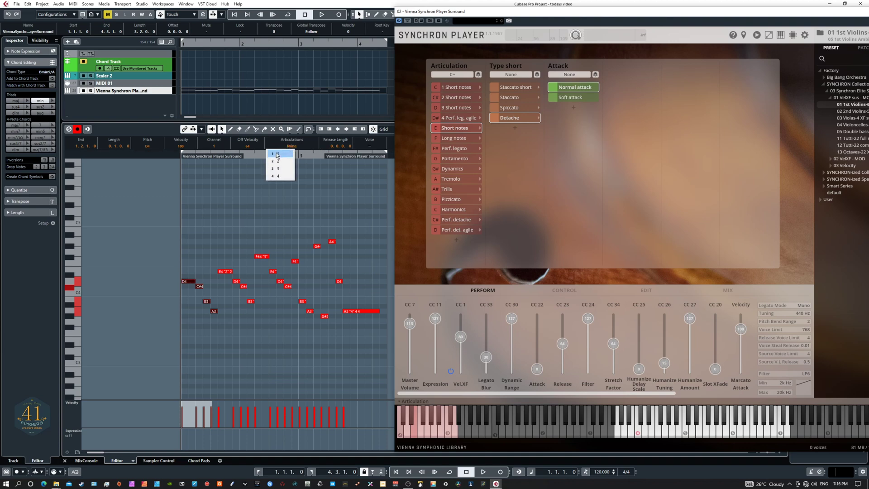
pyautogui.click(281, 156)
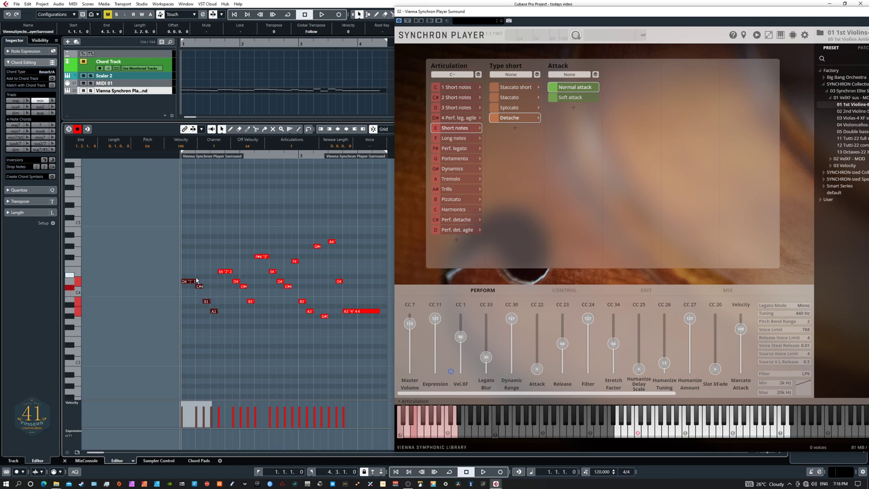
# Check which articulations are assigned to the second and third note groups
pyautogui.moveTo(216, 257); pyautogui.dragTo(252, 303)
pyautogui.click(290, 147)
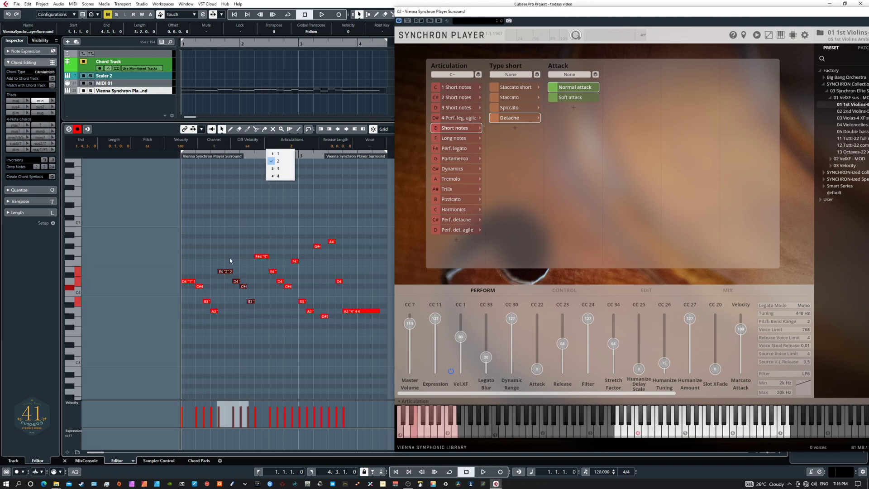
pyautogui.click(252, 249)
pyautogui.moveTo(261, 234); pyautogui.dragTo(297, 300)
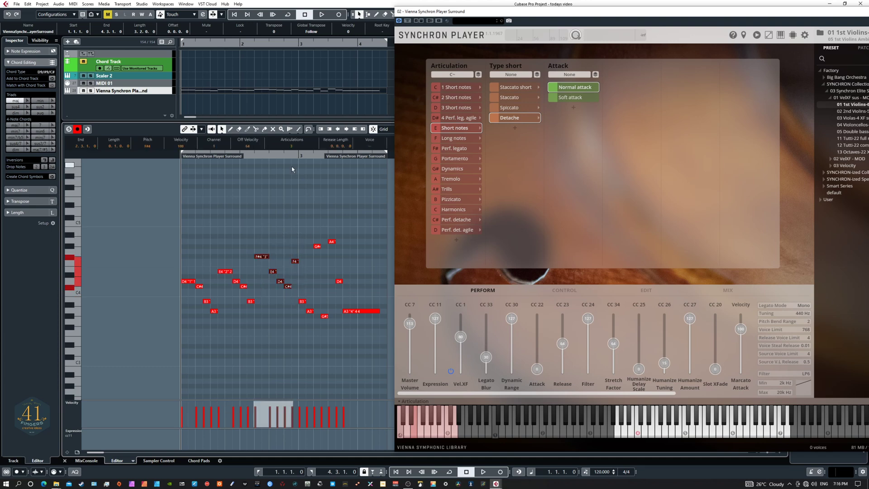
pyautogui.click(291, 146)
pyautogui.click(286, 204)
# Remove the assigned articulations from all notes in the phrase
pyautogui.moveTo(165, 203); pyautogui.dragTo(379, 339)
pyautogui.click(295, 147)
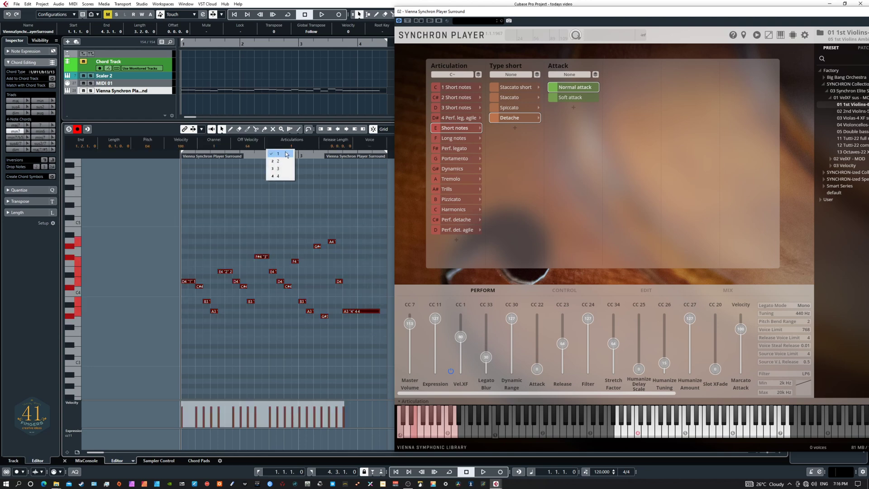
pyautogui.click(286, 157)
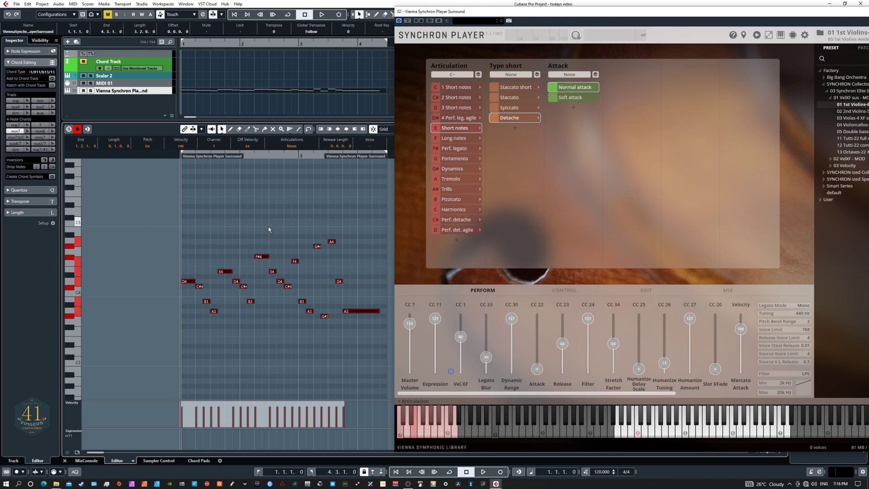
pyautogui.click(284, 214)
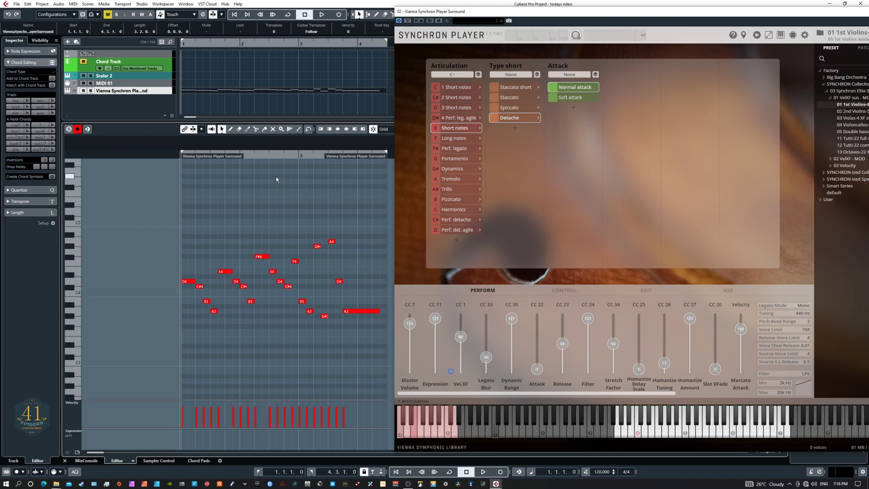
# Assign articulation 1 to the first four notes and check the matching "1 Short notes" slot
pyautogui.moveTo(171, 249); pyautogui.dragTo(216, 333)
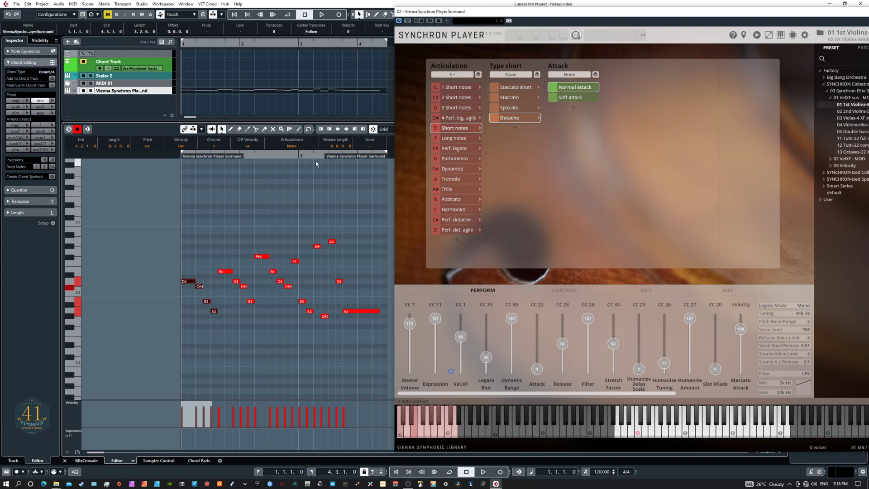
pyautogui.click(290, 146)
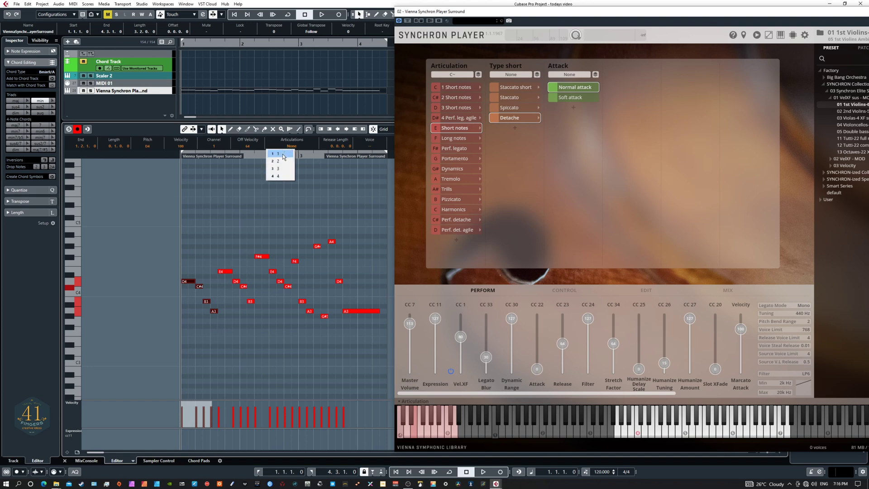
pyautogui.click(284, 156)
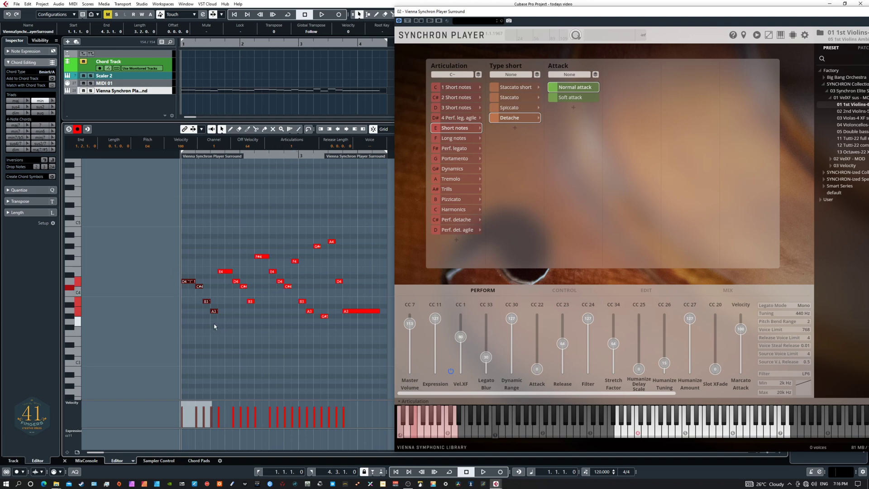
pyautogui.click(456, 88)
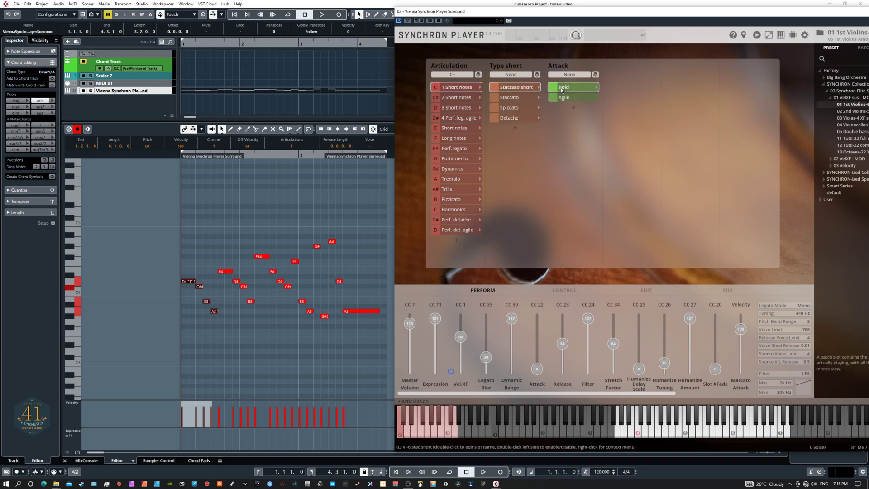
# Assign articulation 2 to the second note group starting on E4 and articulation 3 to the third group starting on F#4
pyautogui.moveTo(218, 260); pyautogui.dragTo(256, 310)
pyautogui.click(280, 156)
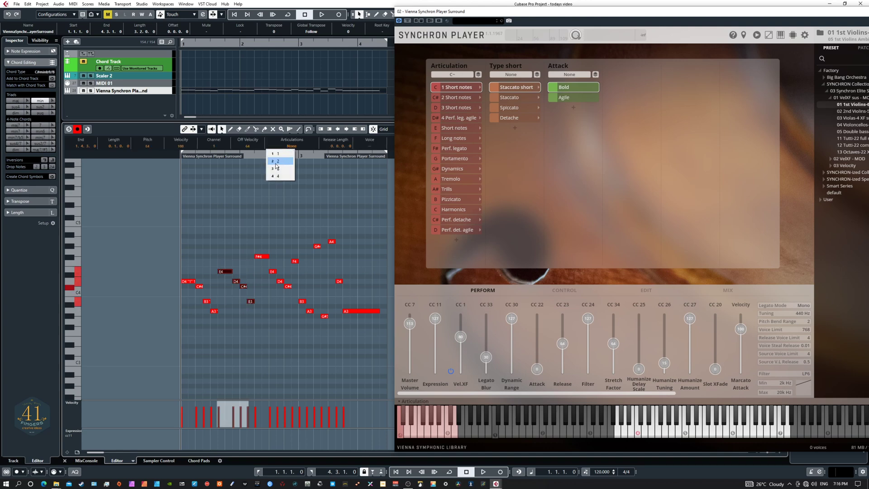
pyautogui.click(281, 163)
pyautogui.moveTo(258, 241); pyautogui.dragTo(297, 290)
pyautogui.click(293, 149)
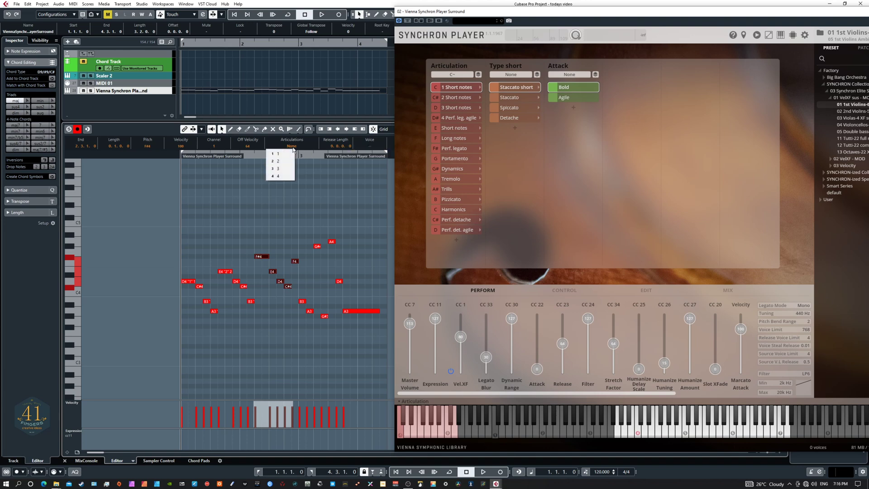
pyautogui.click(285, 174)
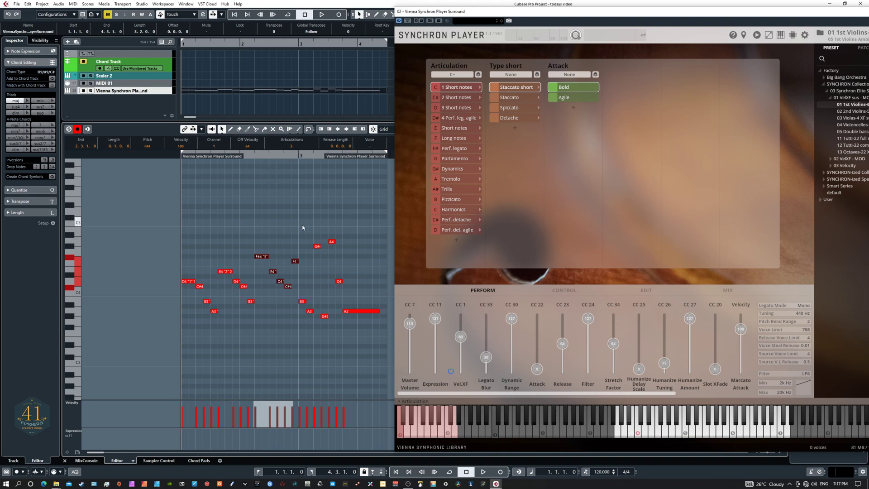
# Assign articulation 4 to the remaining notes from bar 3 onward and check the matching "4 Perf. leg. agile" slot
pyautogui.moveTo(302, 225); pyautogui.dragTo(365, 335)
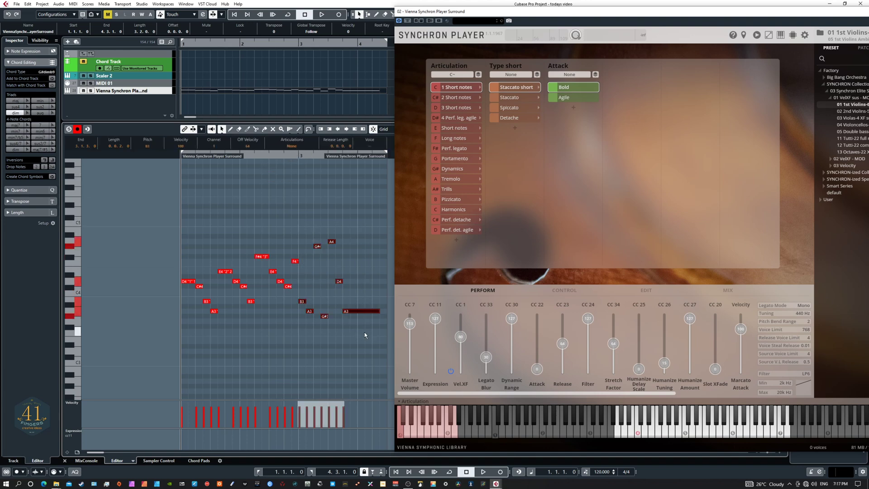
pyautogui.click(291, 146)
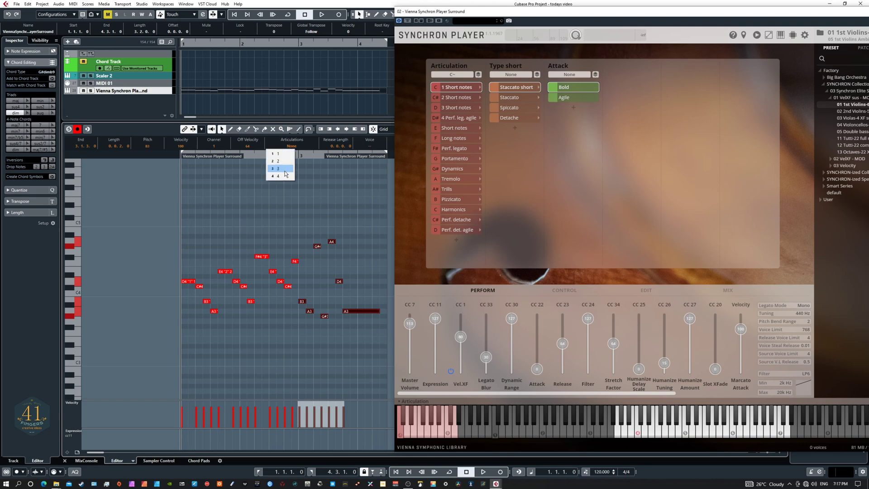
pyautogui.click(285, 176)
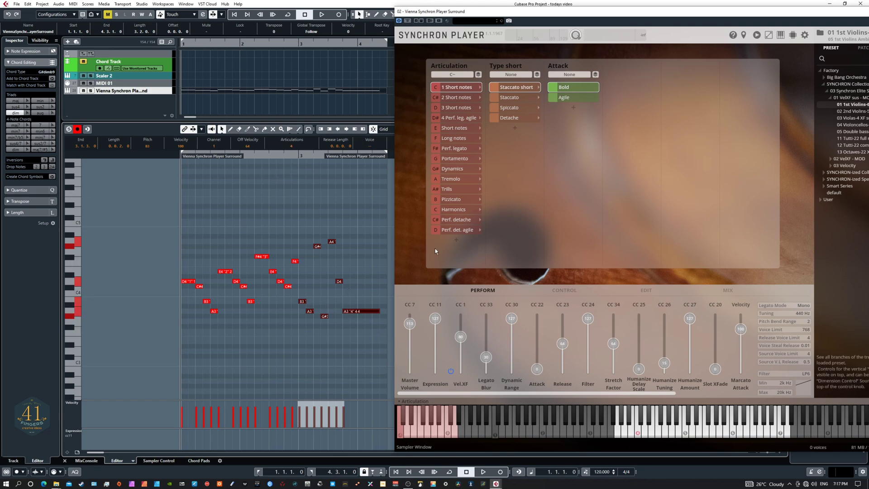
pyautogui.click(460, 118)
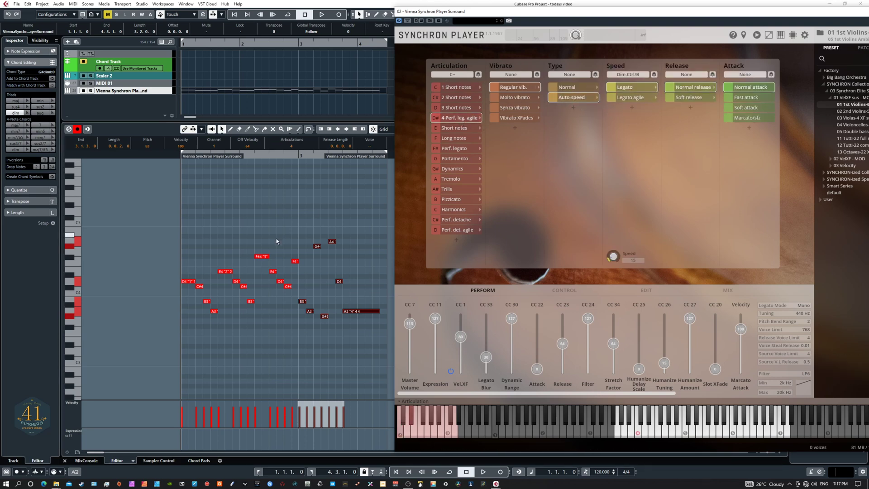
# Play back the phrase to hear the assigned articulations, stop it, and view the "1 Short notes" slot
pyautogui.click(161, 224)
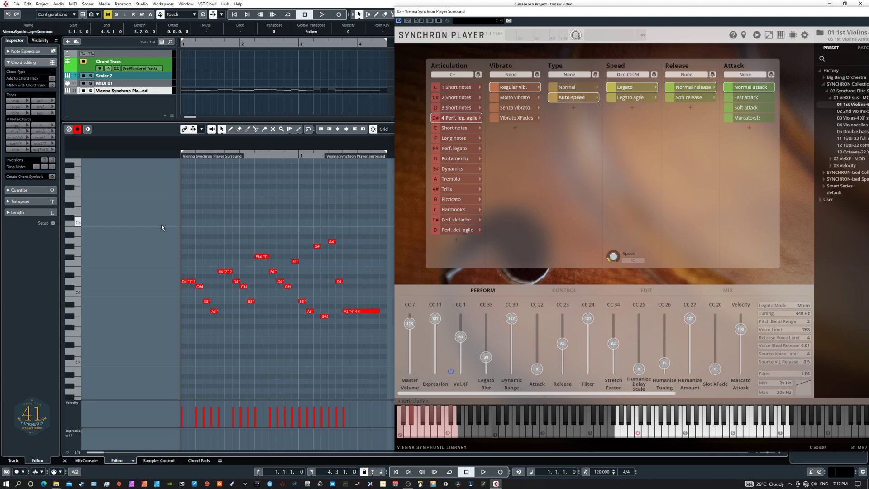
pyautogui.press('space')
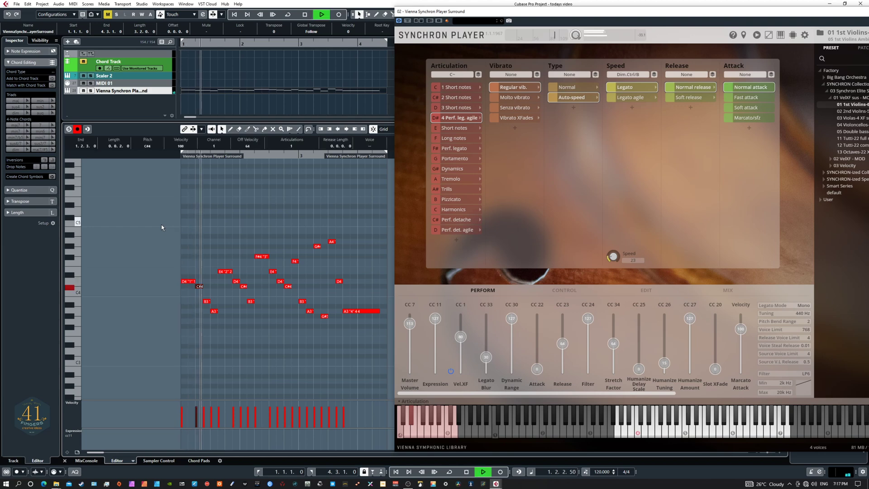
pyautogui.press('space')
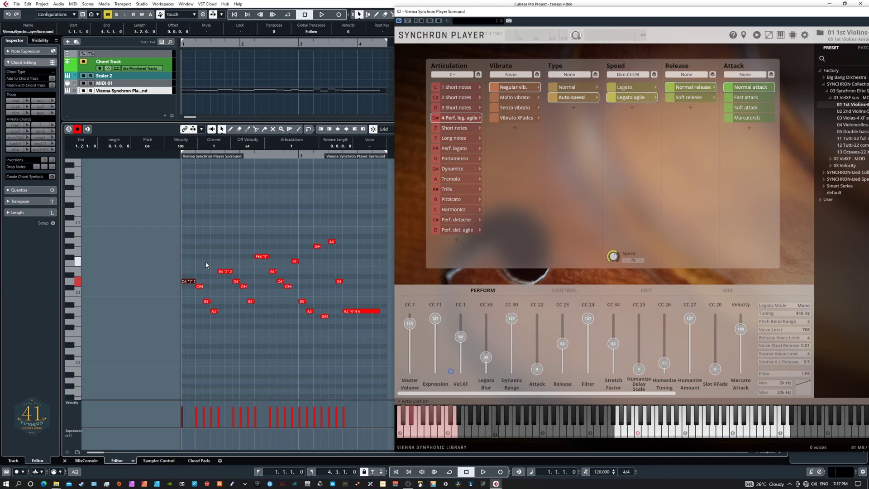
pyautogui.click(458, 87)
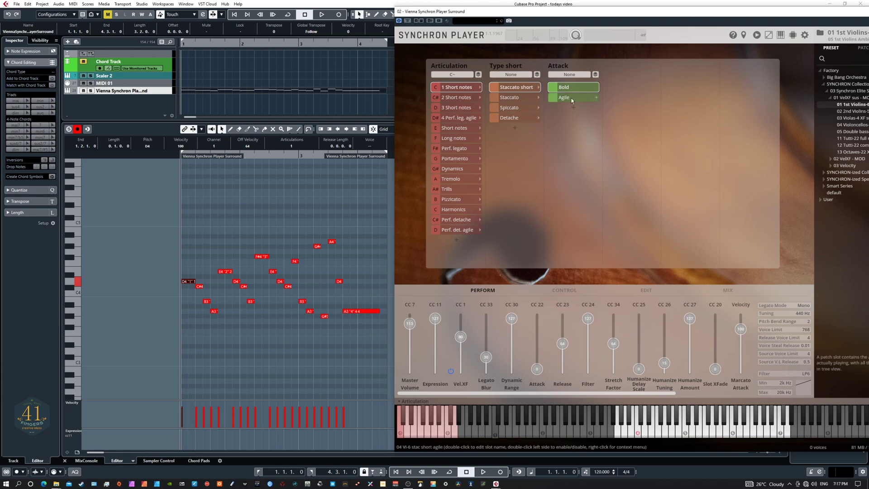
# Play the phrase through to its final A3 note, stop playback, and view the "4 Perf. leg. agile" slot's options
pyautogui.press('space')
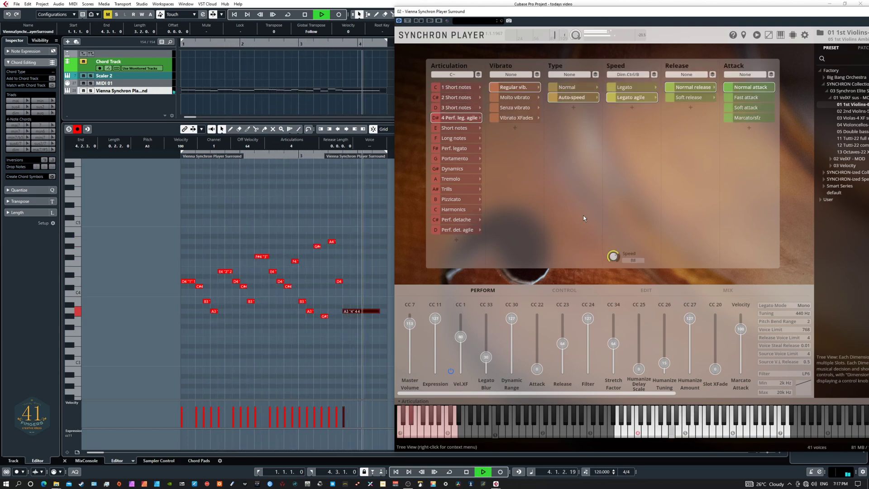
pyautogui.press('space')
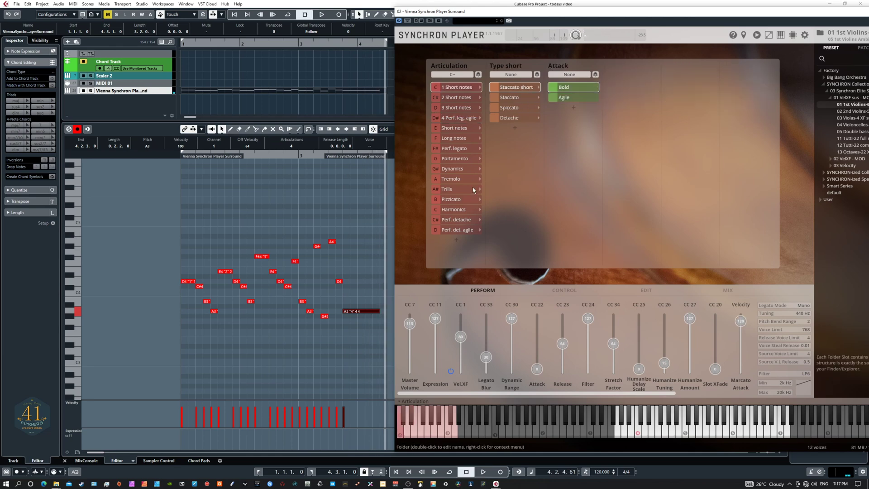
pyautogui.click(471, 118)
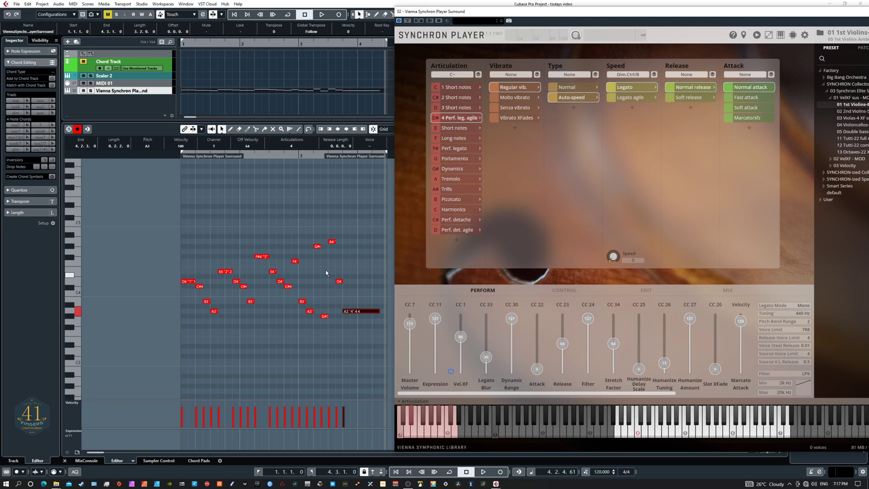
# Move the Synchron Player window clear of the key editor and set the editor's quantize value to 1/16
pyautogui.click(315, 311)
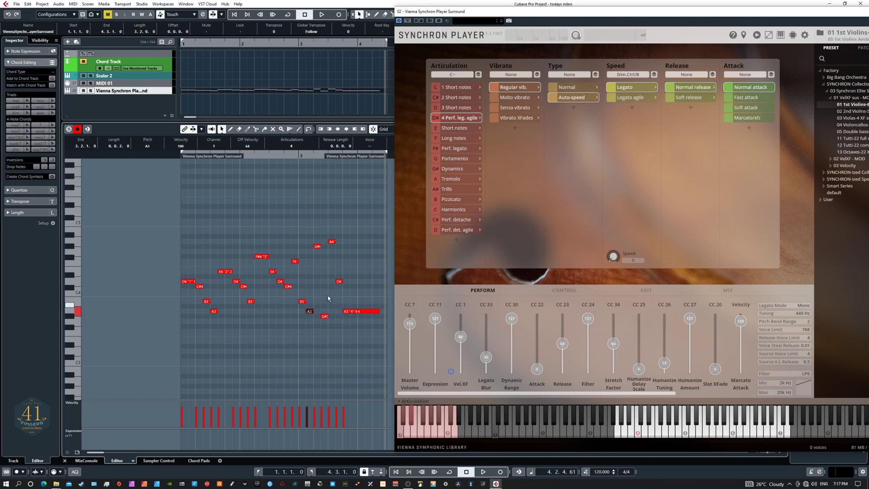
pyautogui.moveTo(477, 13); pyautogui.dragTo(498, 192)
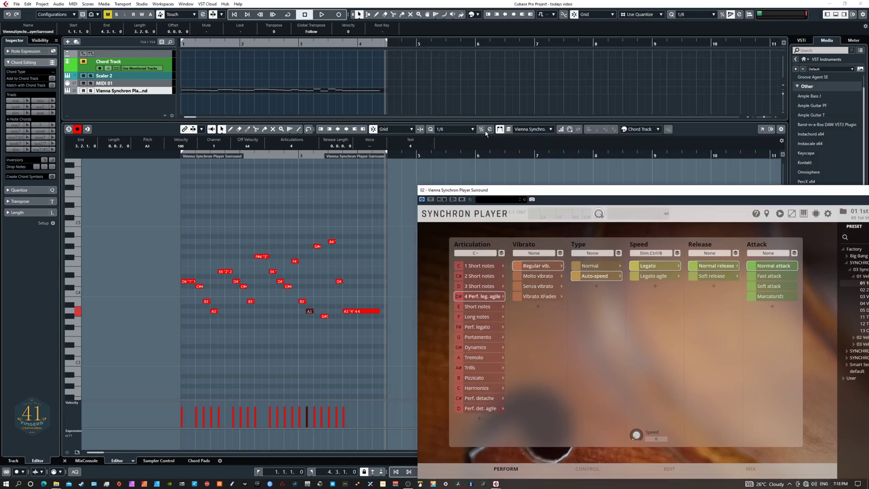
pyautogui.click(452, 130)
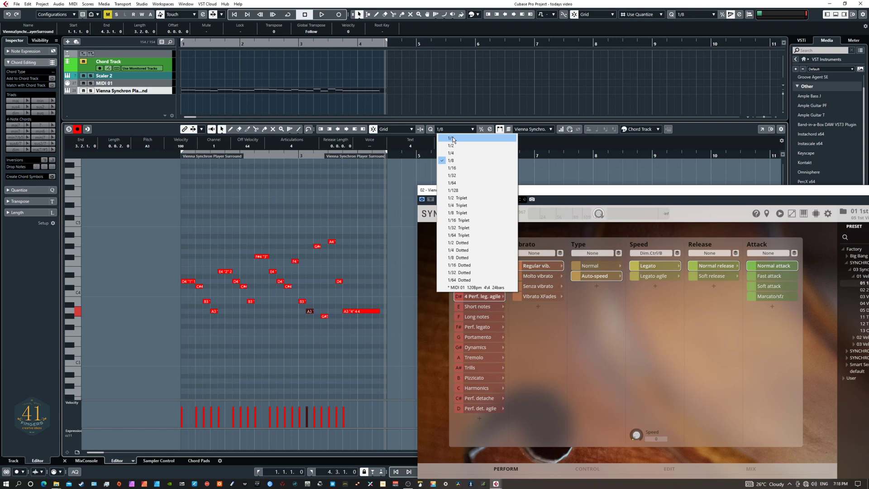
pyautogui.click(452, 167)
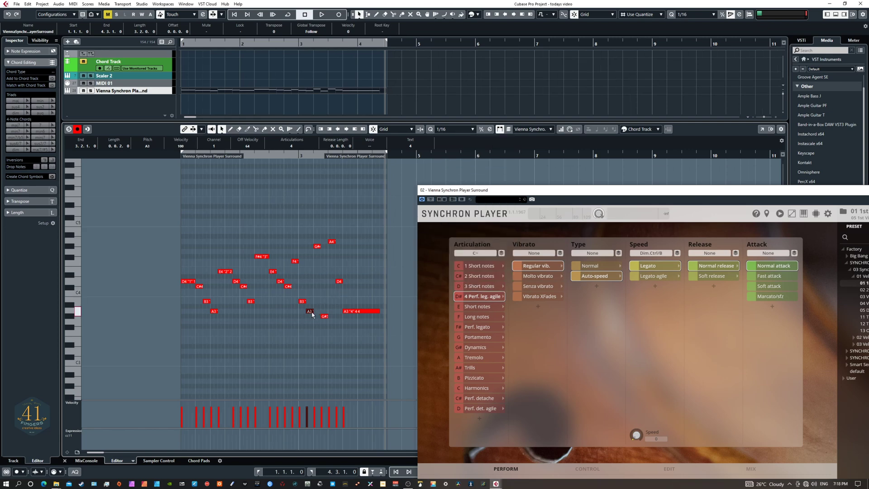
# Shorten the A3, G#4 and G#3 notes in bar 3 to sixteenths, trimming the G#3 from its start
pyautogui.moveTo(312, 312); pyautogui.dragTo(309, 312)
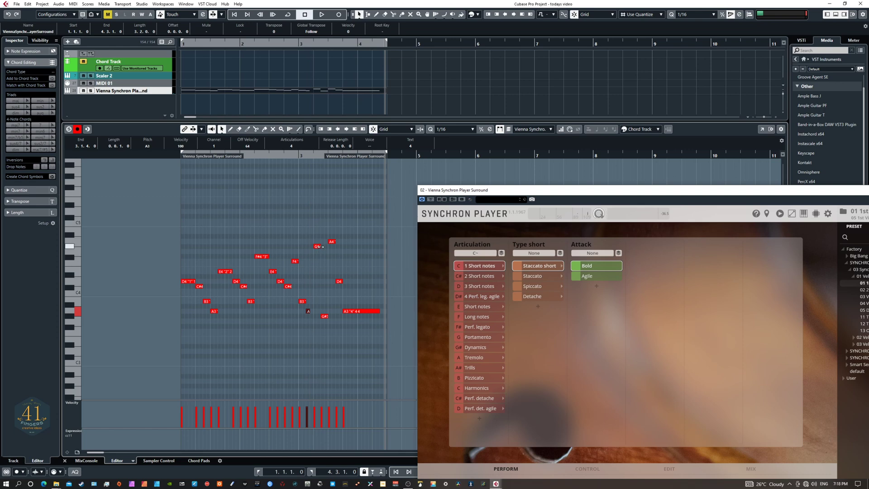
pyautogui.moveTo(320, 246); pyautogui.dragTo(320, 246)
pyautogui.moveTo(317, 247); pyautogui.dragTo(317, 247)
pyautogui.click(322, 316)
pyautogui.moveTo(322, 316); pyautogui.dragTo(326, 315)
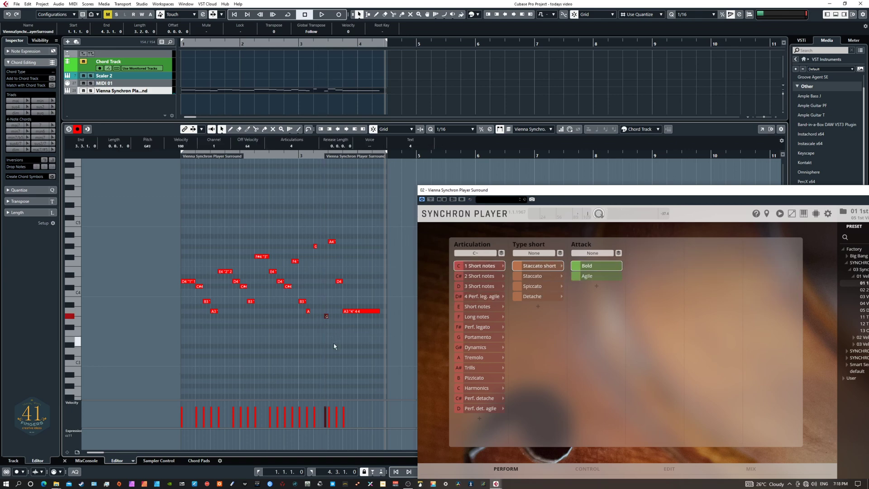
# Play the edited phrase twice from the beginning to hear the articulation switches with the shortened notes, stopping after each pass
pyautogui.press('Home')
pyautogui.press('space')
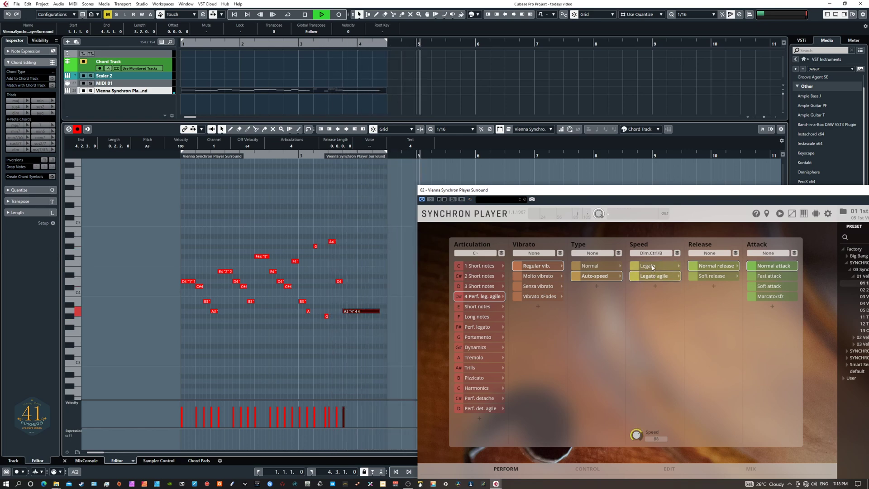
pyautogui.press('space')
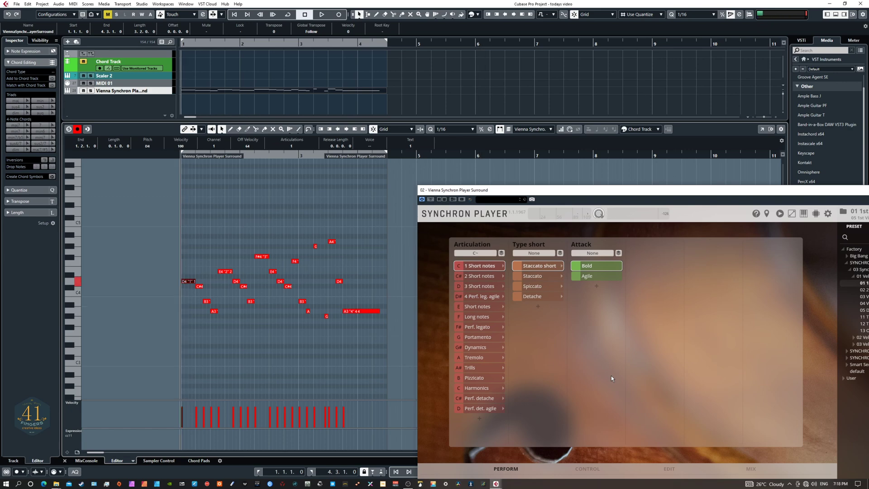
pyautogui.press('space')
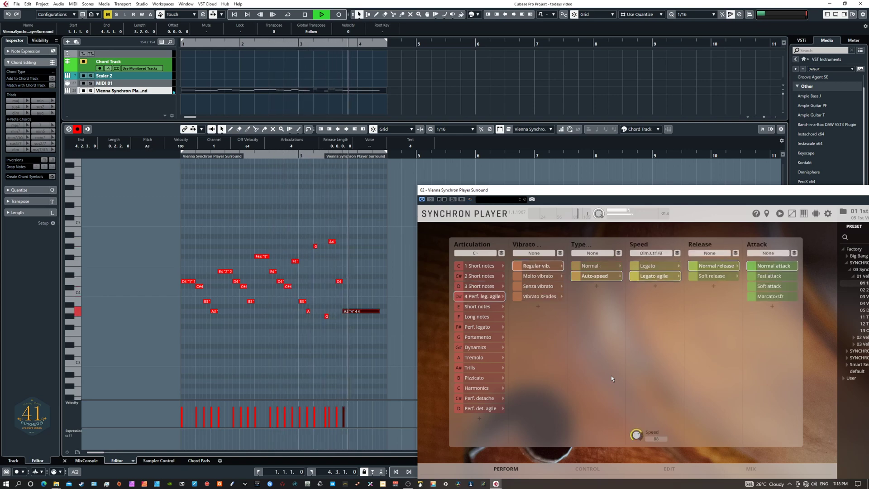
pyautogui.press('space')
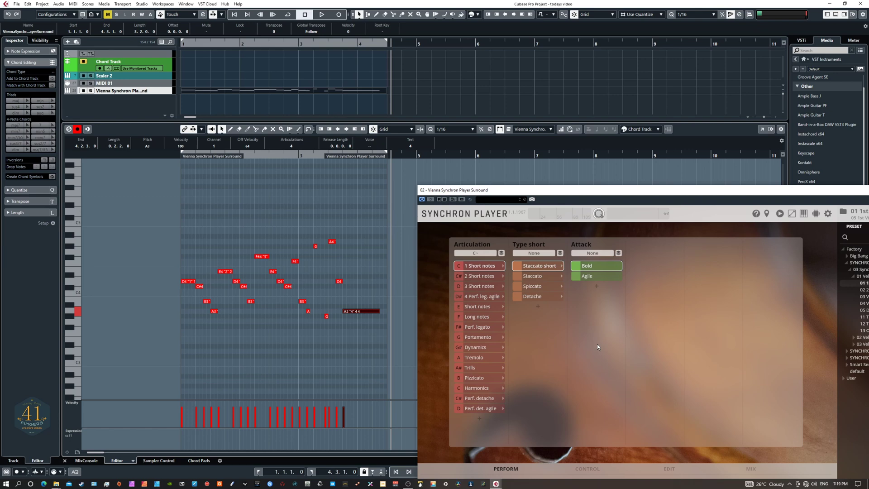
# Bring the full Synchron Player into view, select the first three notes, and browse the Tremolo, Harmonics, Perf. legato, Pizzicato, Perf. detache and Portamento slots
pyautogui.moveTo(550, 188); pyautogui.dragTo(465, 35)
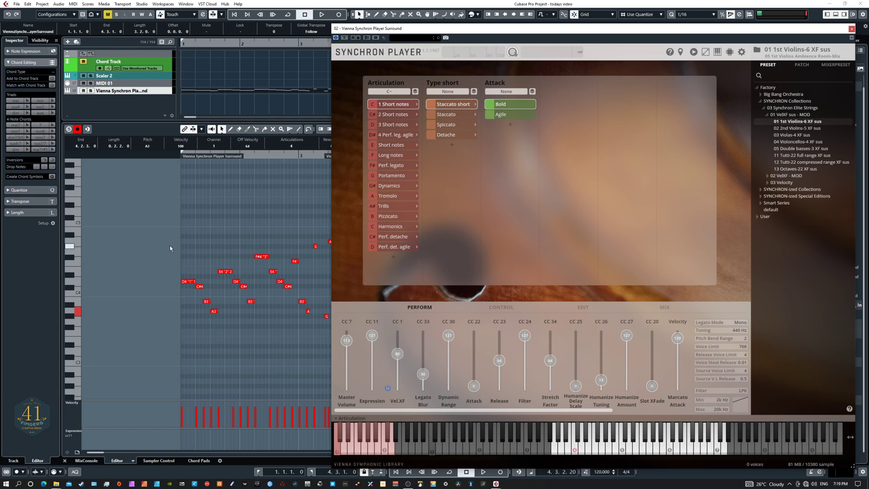
pyautogui.moveTo(170, 248); pyautogui.dragTo(211, 317)
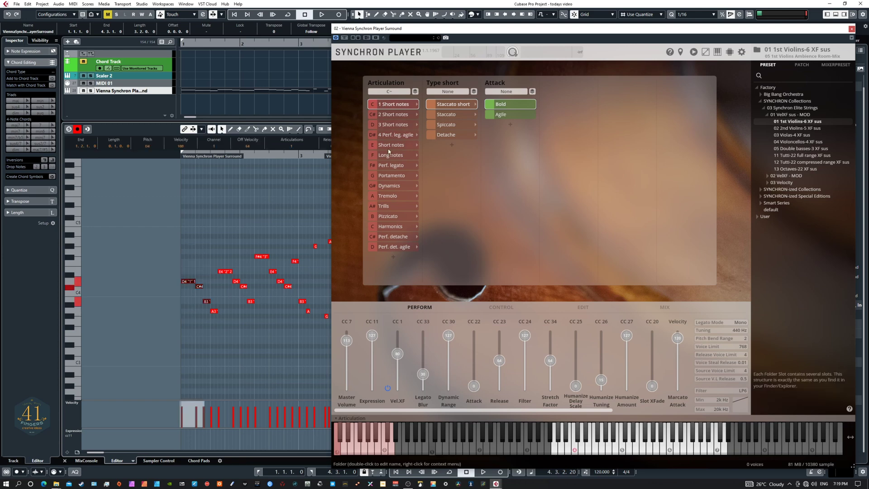
pyautogui.click(388, 195)
pyautogui.click(392, 226)
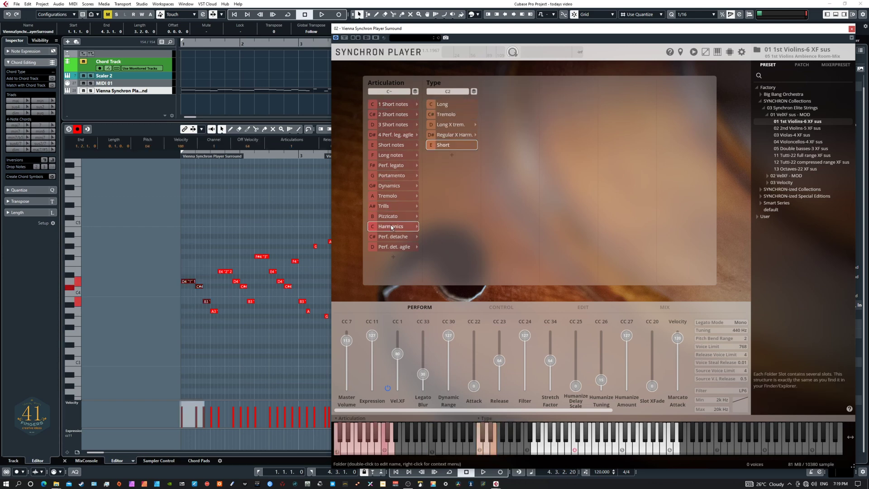
pyautogui.click(392, 166)
pyautogui.click(391, 216)
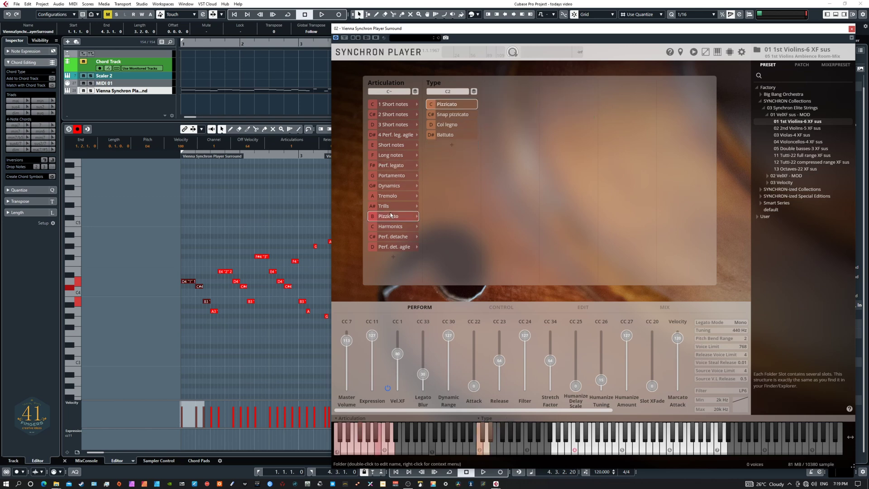
pyautogui.click(392, 237)
pyautogui.click(389, 176)
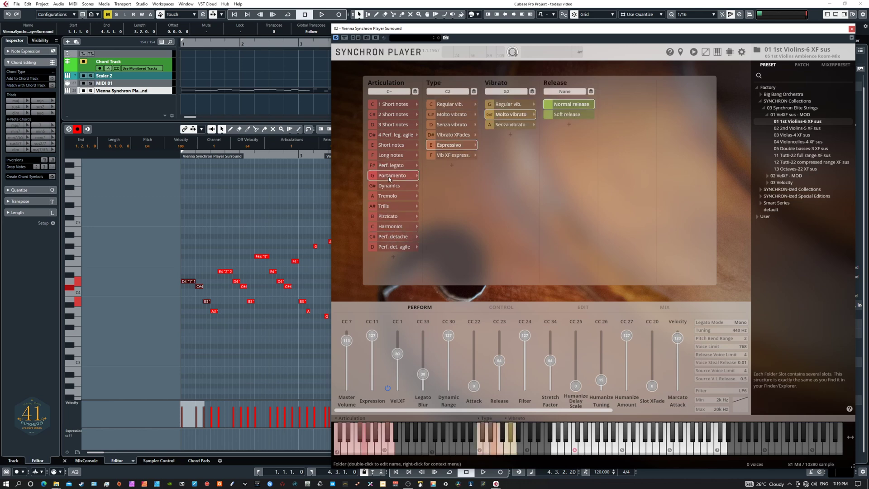
# View the numbered slots "1 Short notes", "2 Short notes" and "3 Short notes" in turn
pyautogui.click(397, 106)
pyautogui.click(397, 116)
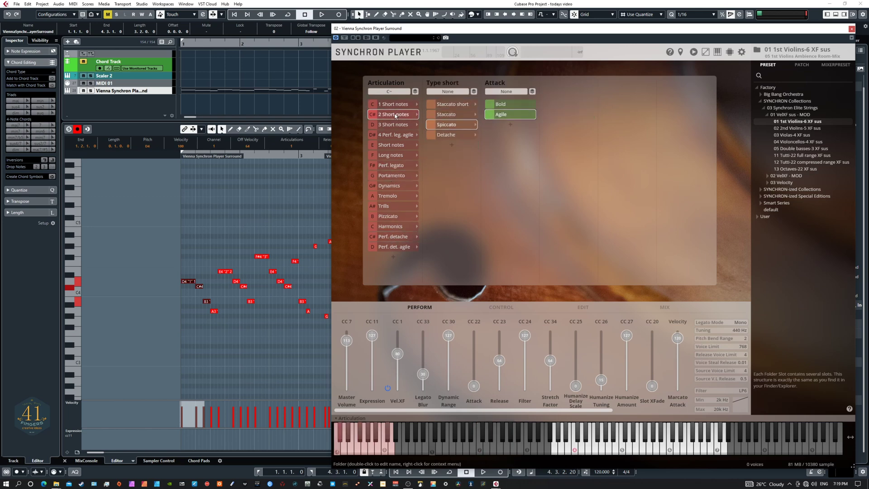
pyautogui.click(397, 125)
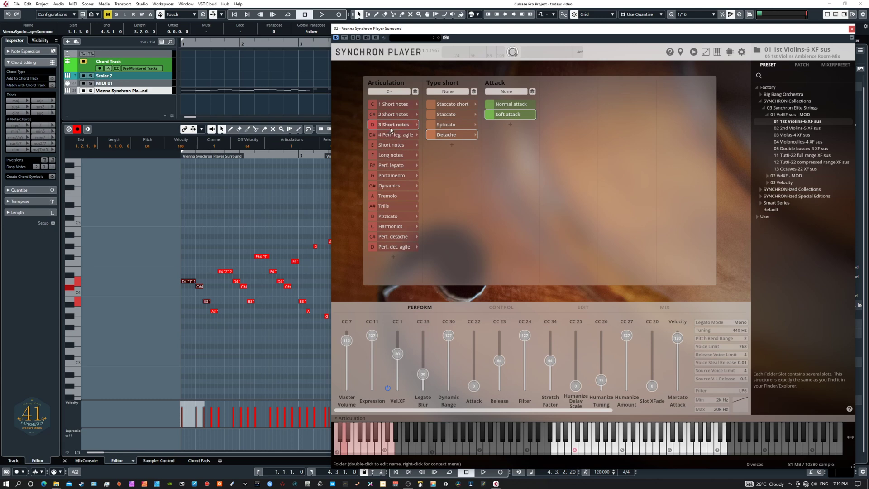